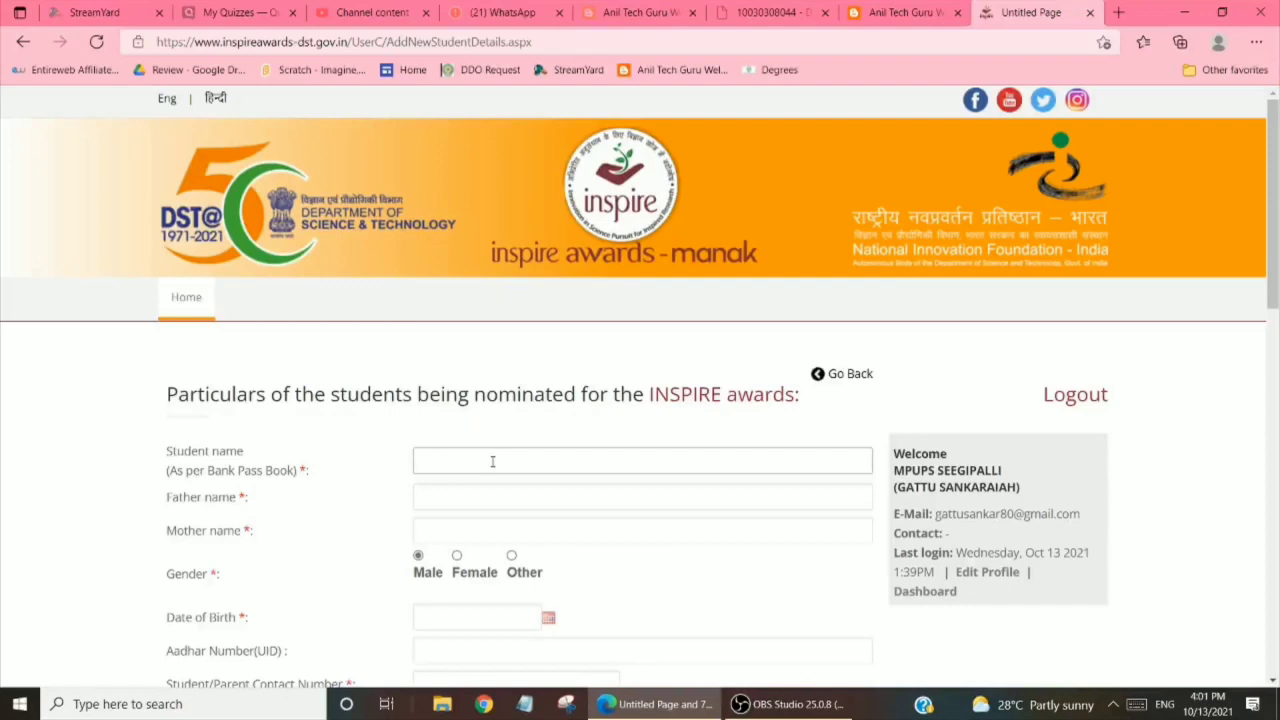
Enter the student's name, the father's and mother's names, and mark gender as Female
click(462, 489)
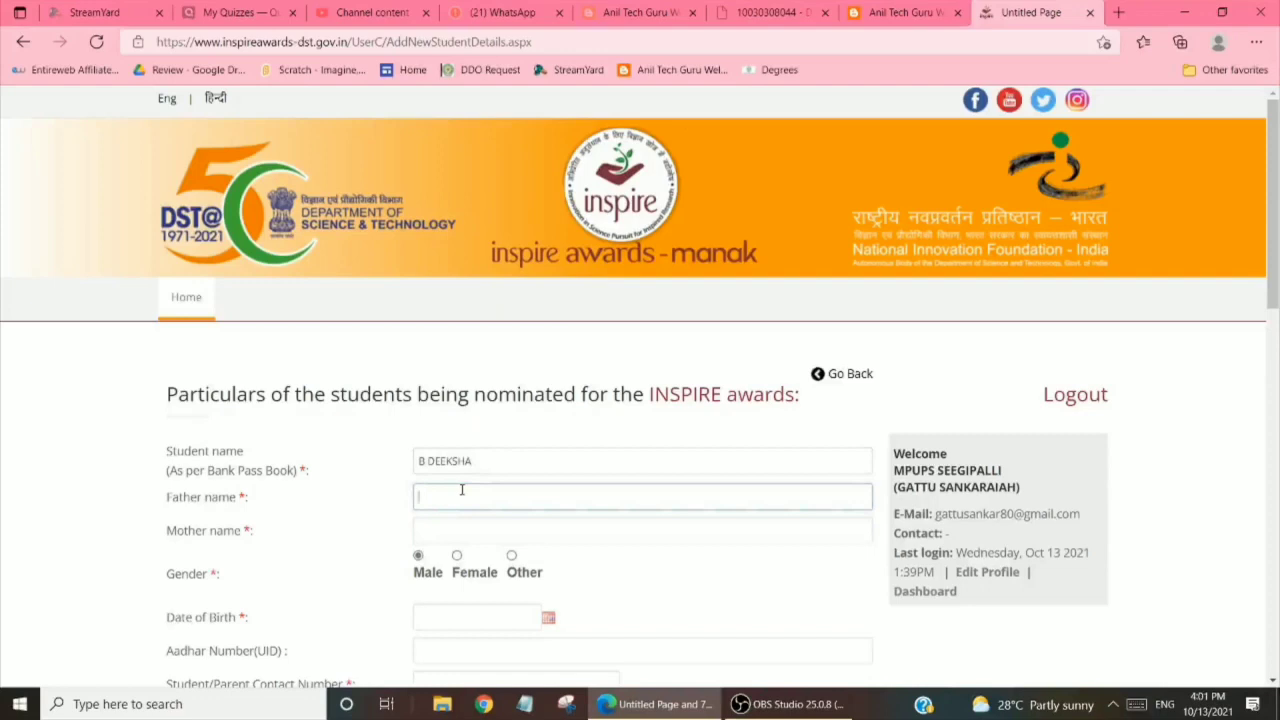
text(NARASIMHAPPA)
click(474, 533)
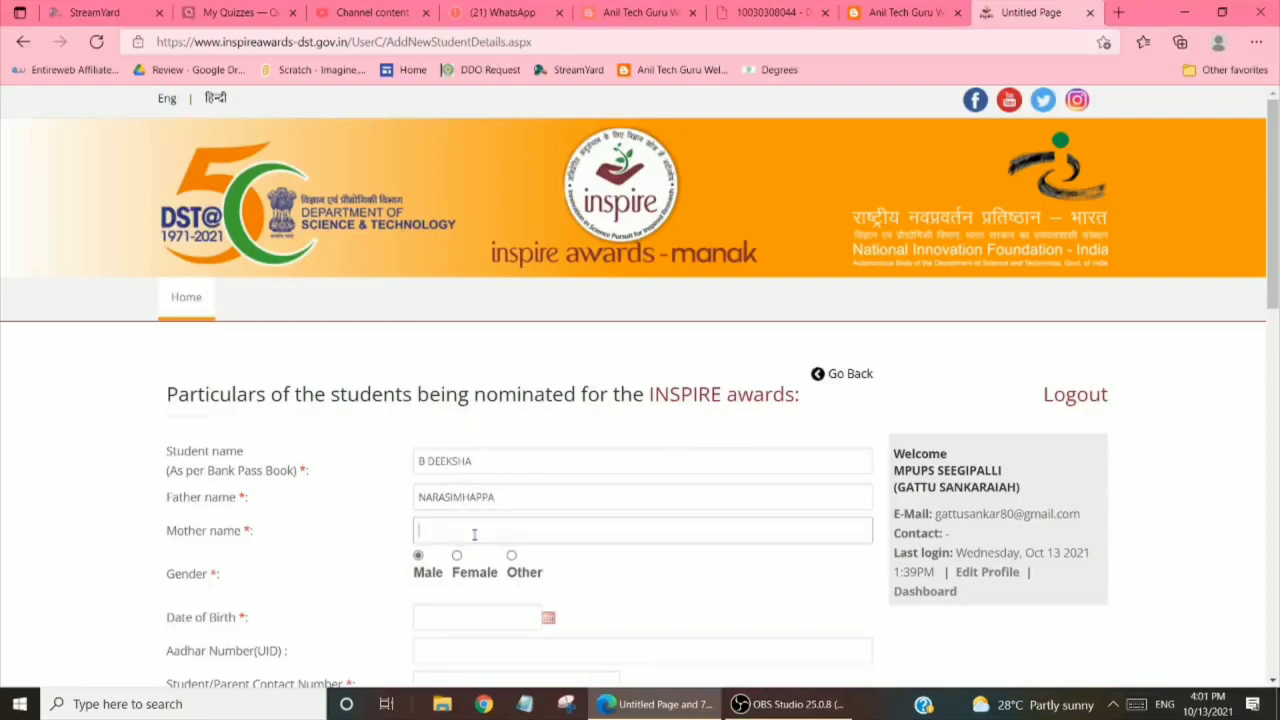
click(457, 556)
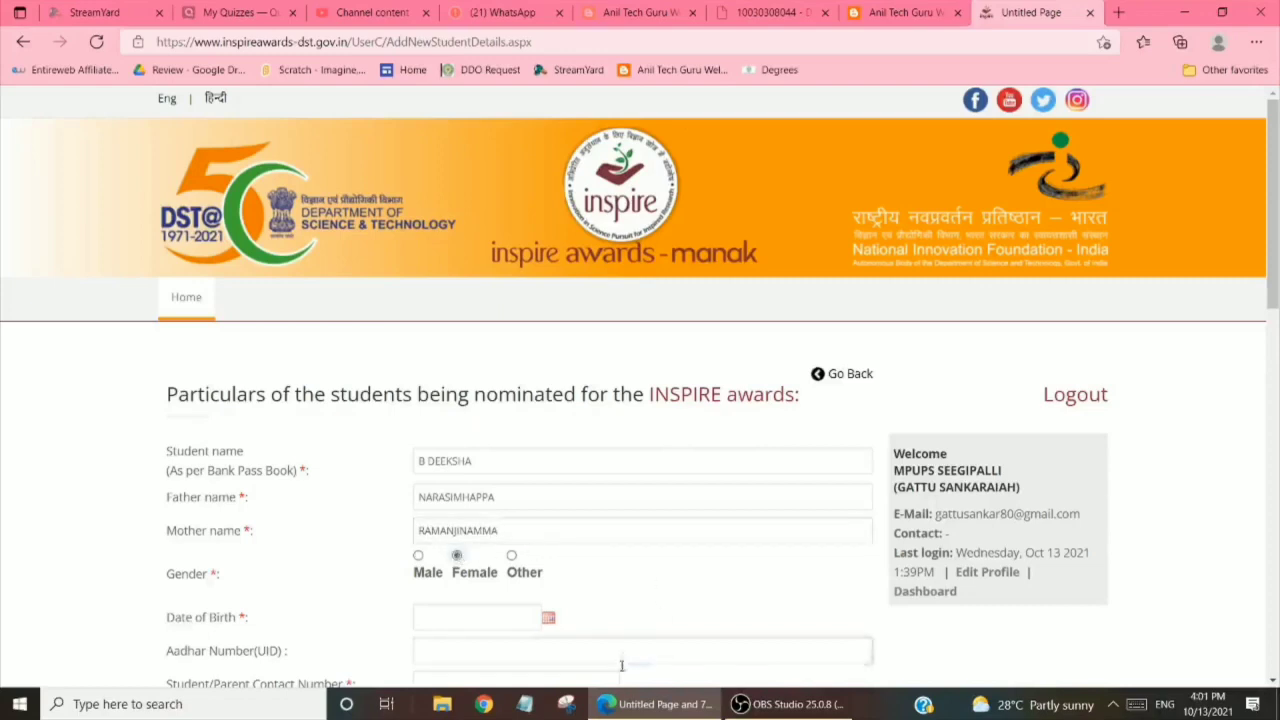
click(552, 620)
scroll(553, 618, down, 1)
scroll(553, 618, down, 1)
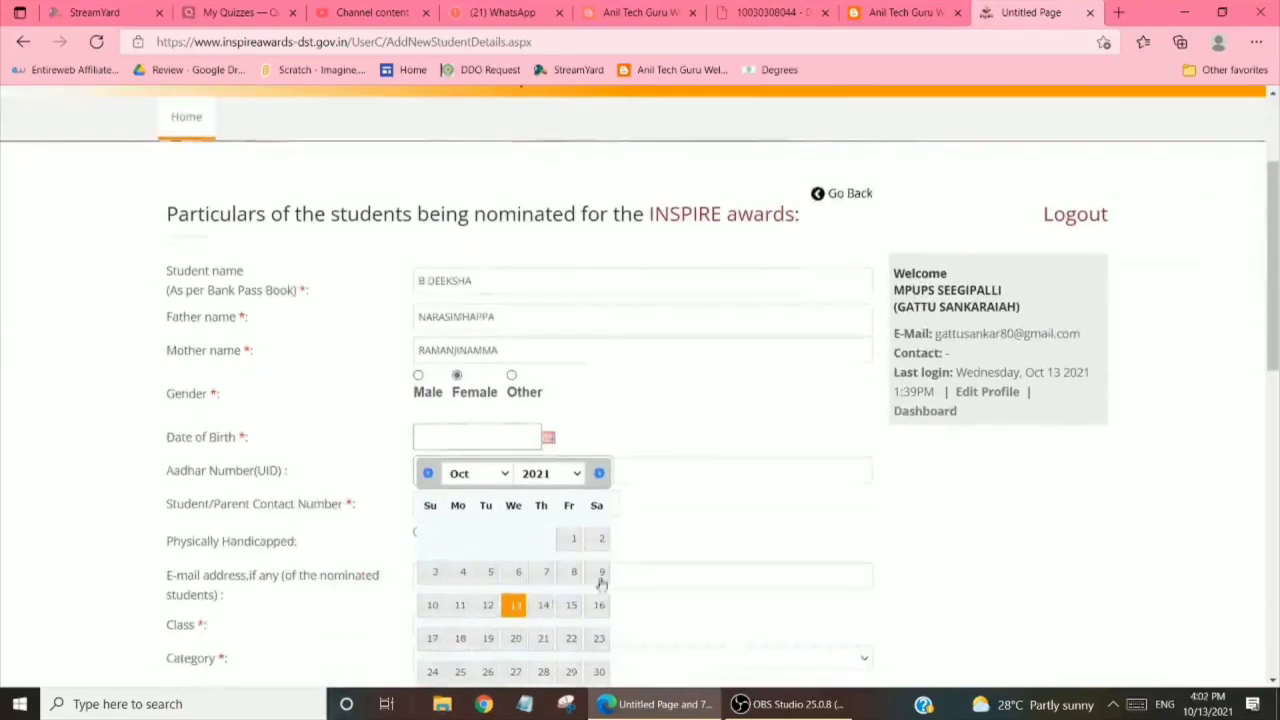
click(575, 476)
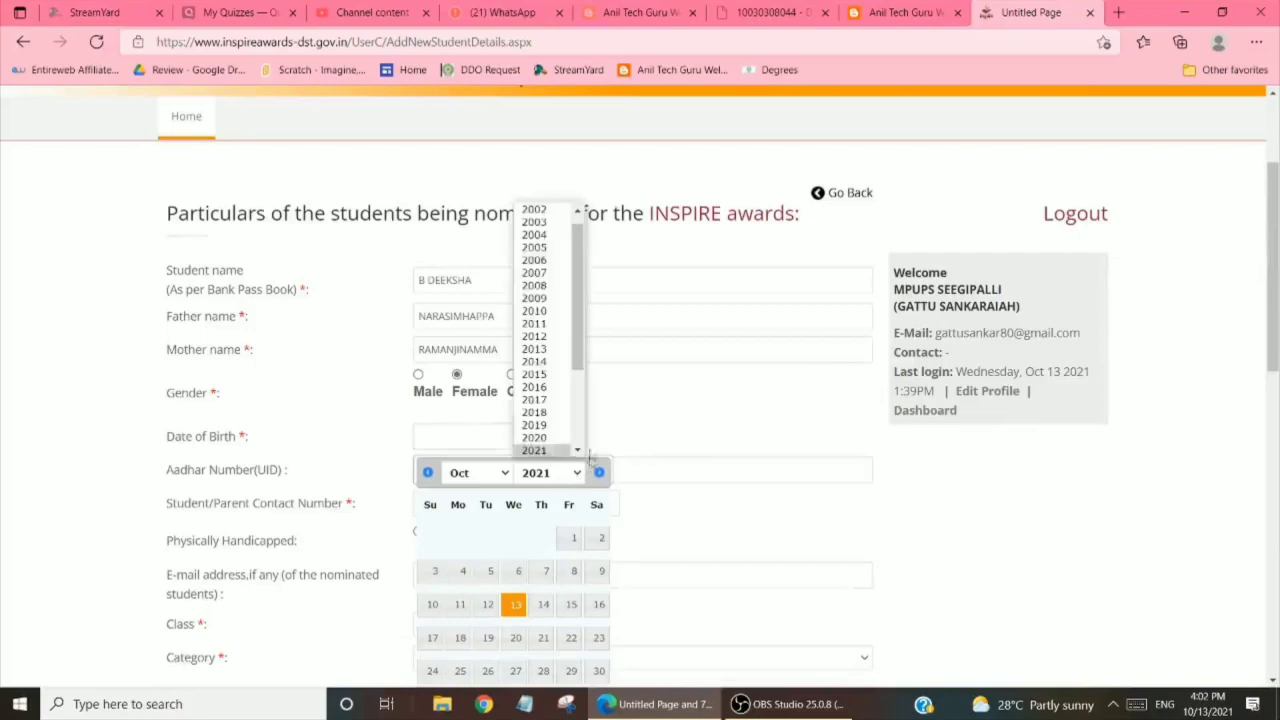
click(548, 302)
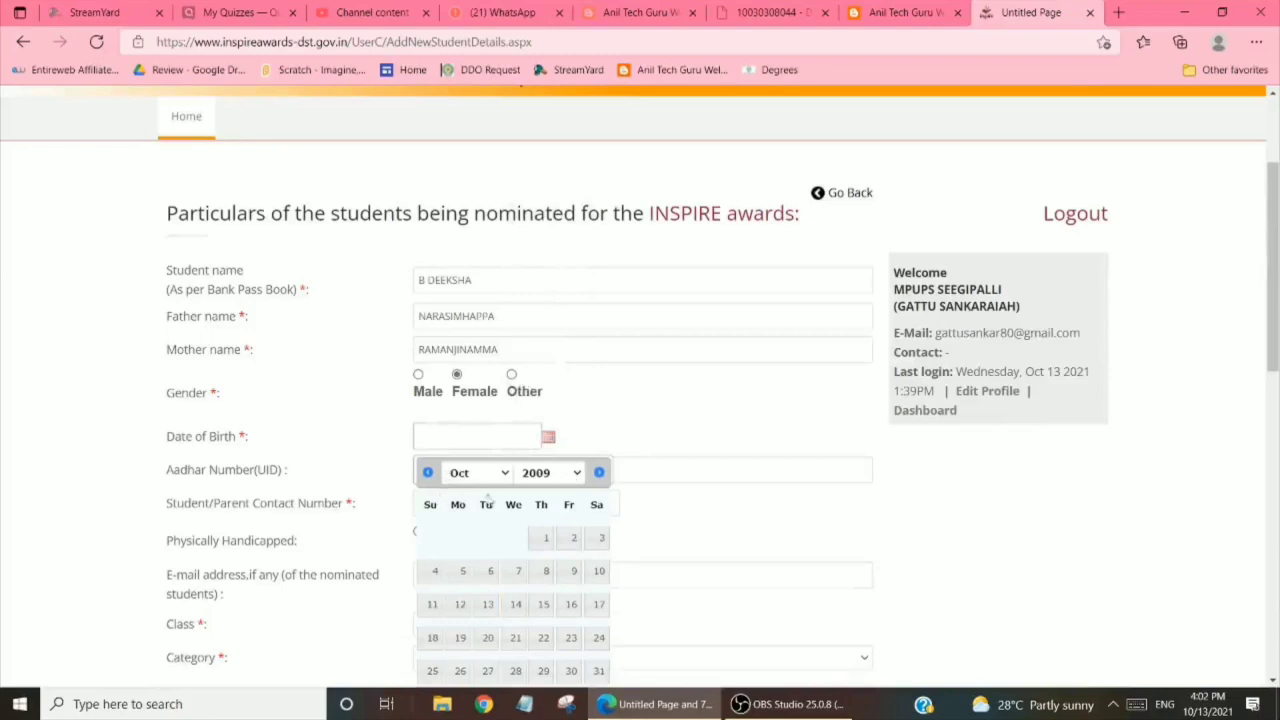
click(506, 474)
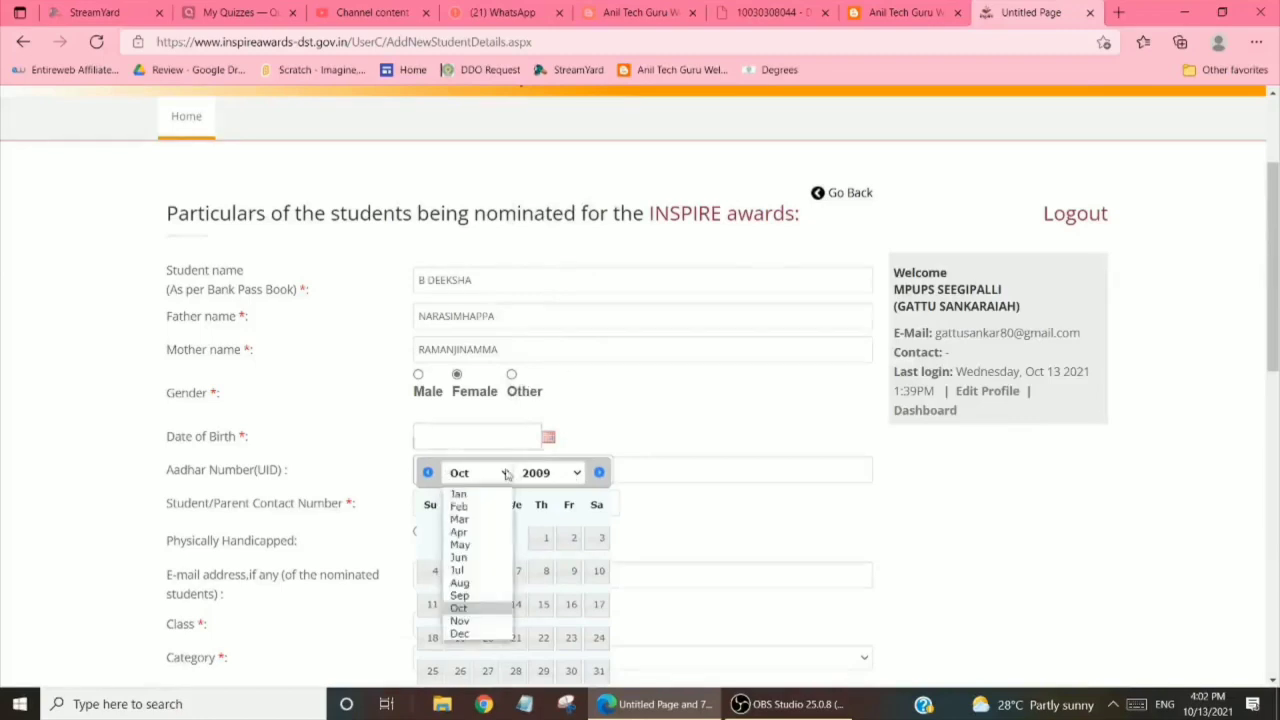
click(468, 585)
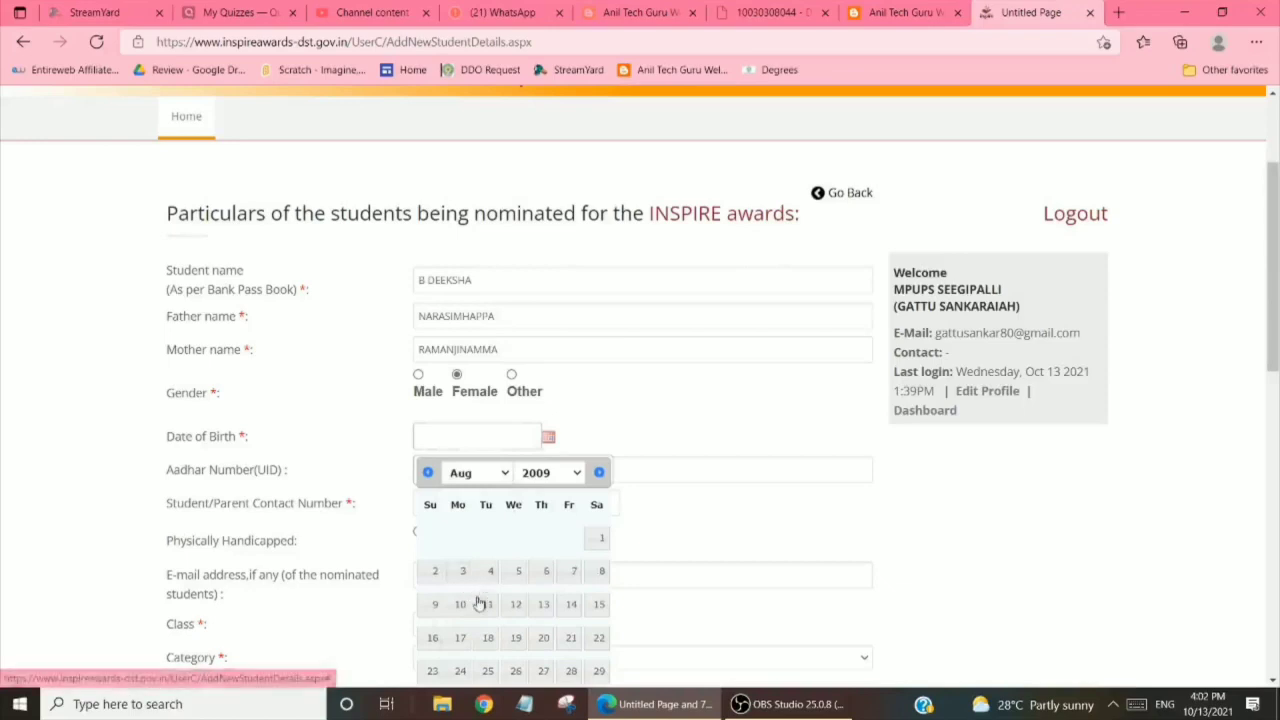
click(489, 605)
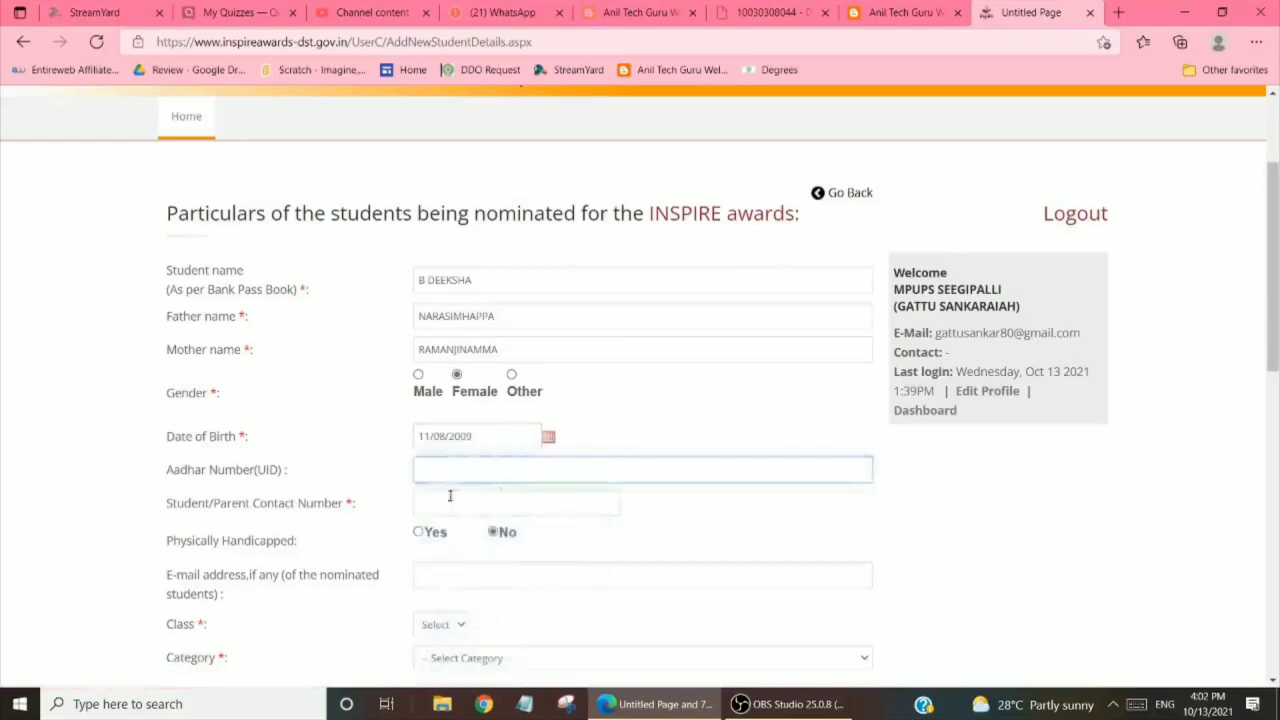
click(427, 476)
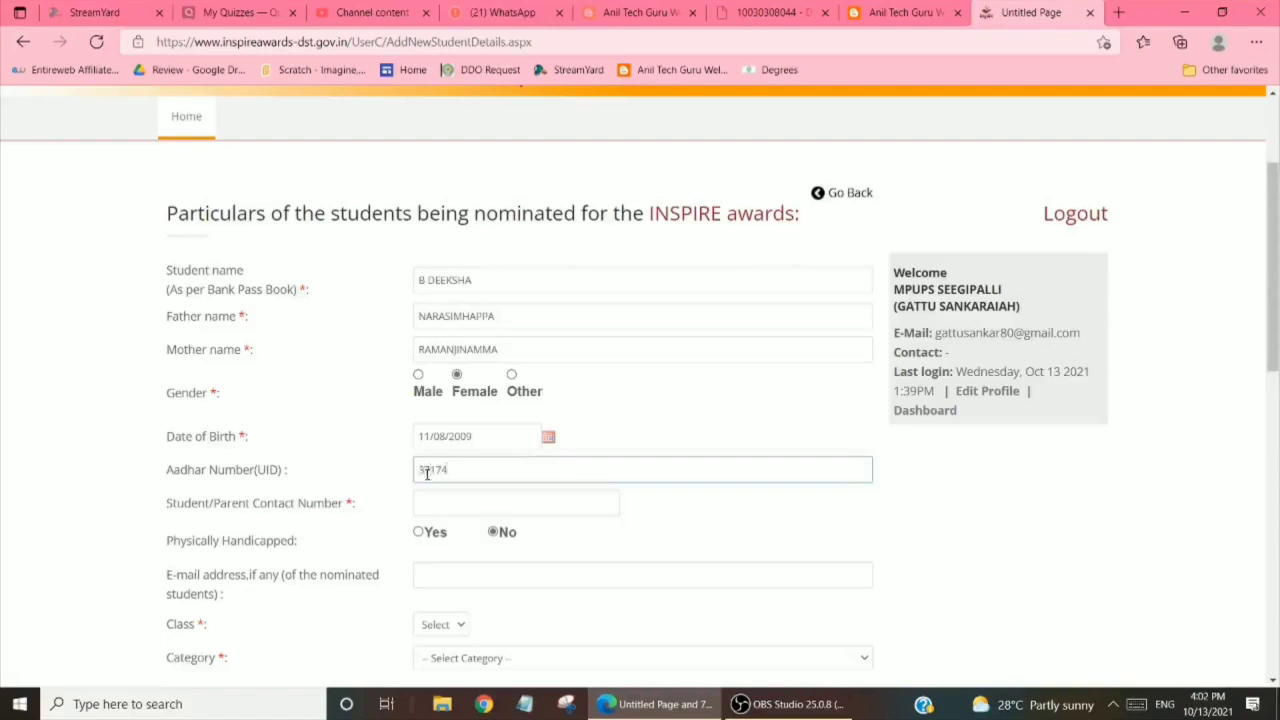
Enter the student's 12-digit Aadhaar number and the 10-digit contact phone number
click(422, 501)
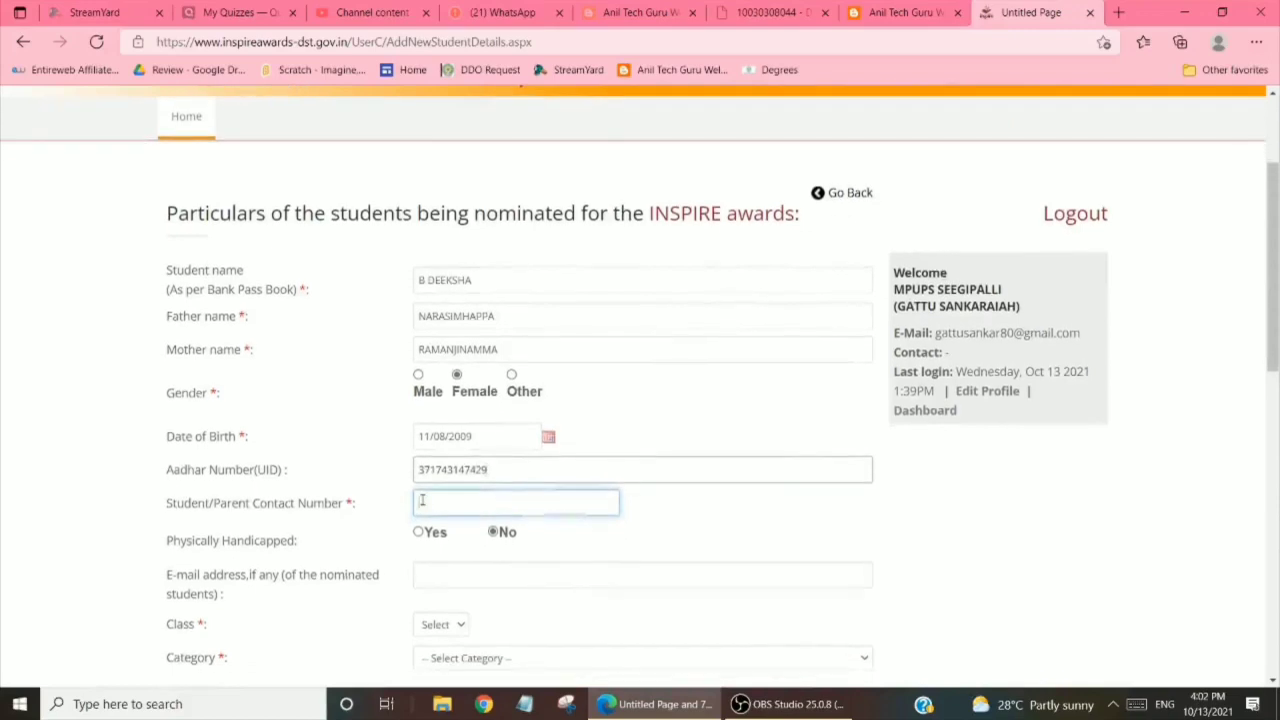
click(422, 501)
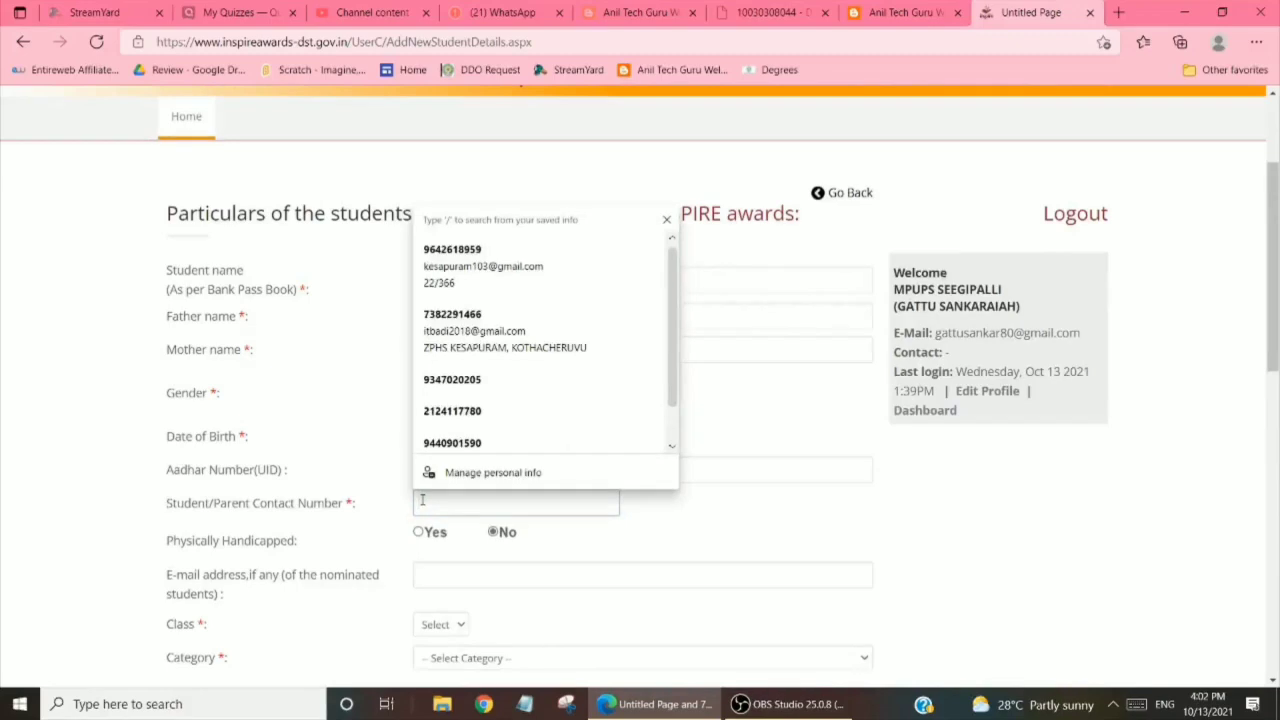
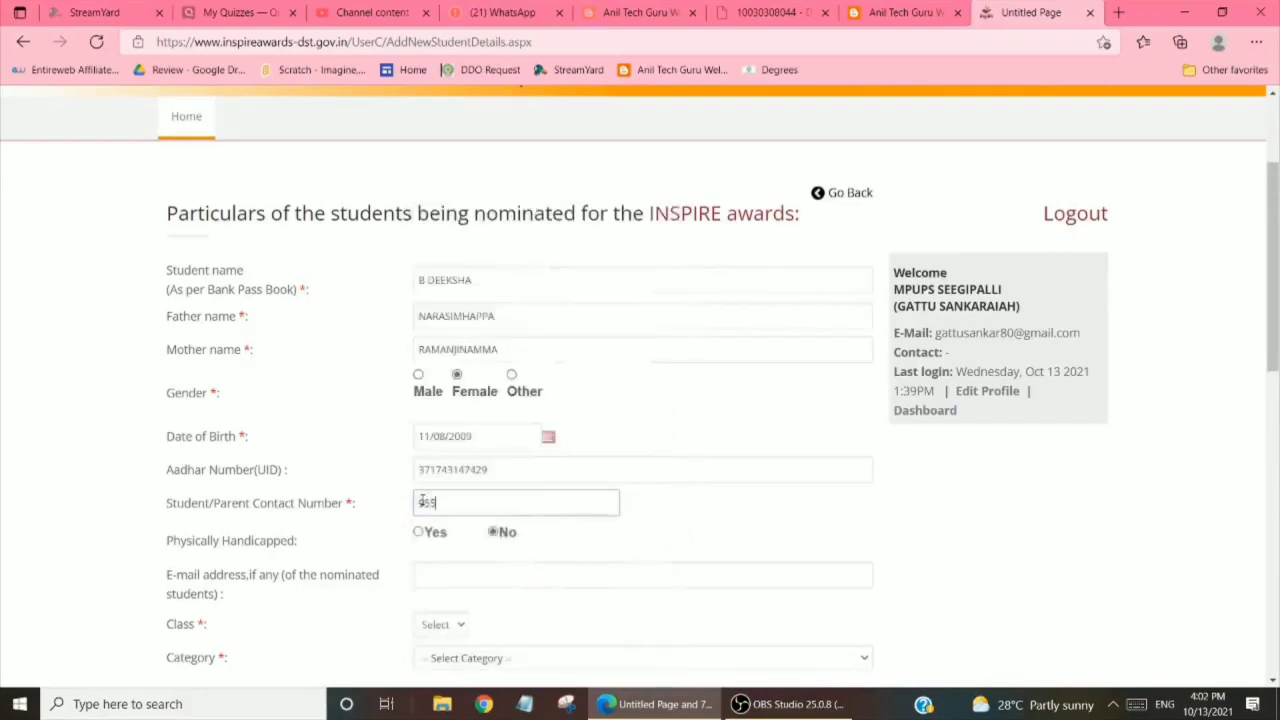
Choose Class 8th and Category OBC from their dropdowns
scroll(372, 444, down, 3)
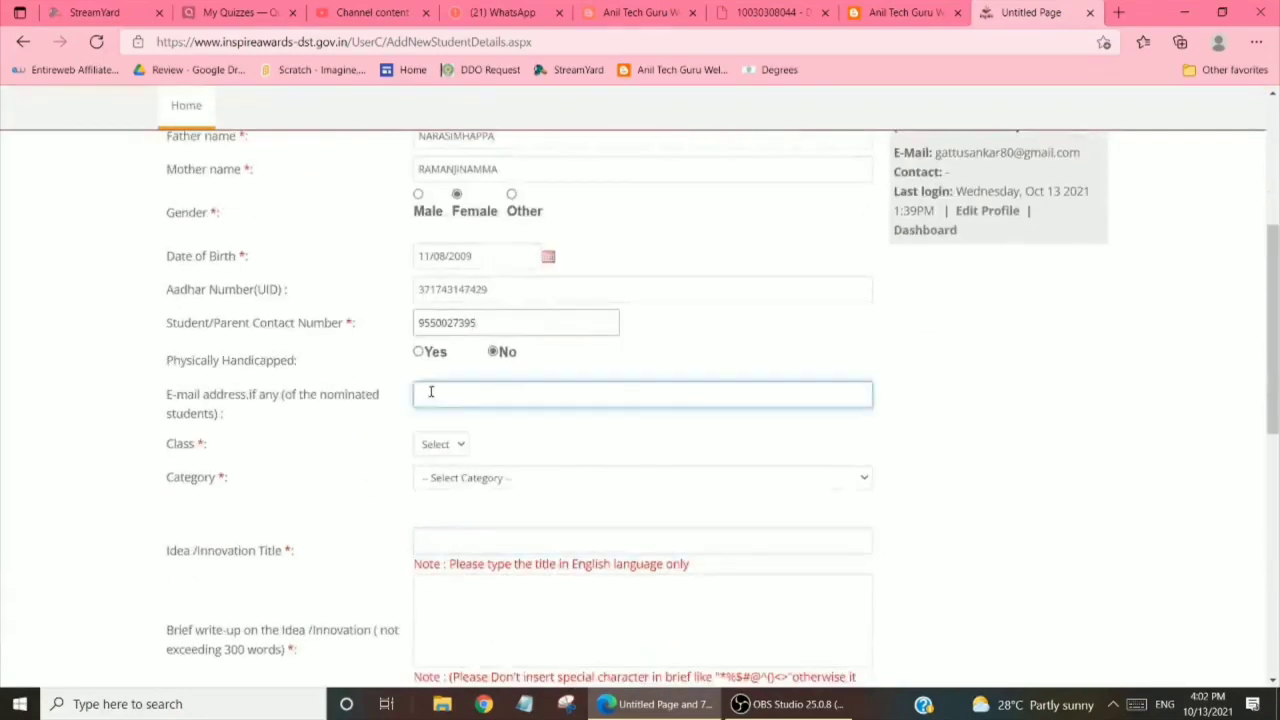
scroll(429, 391, down, 1)
click(464, 352)
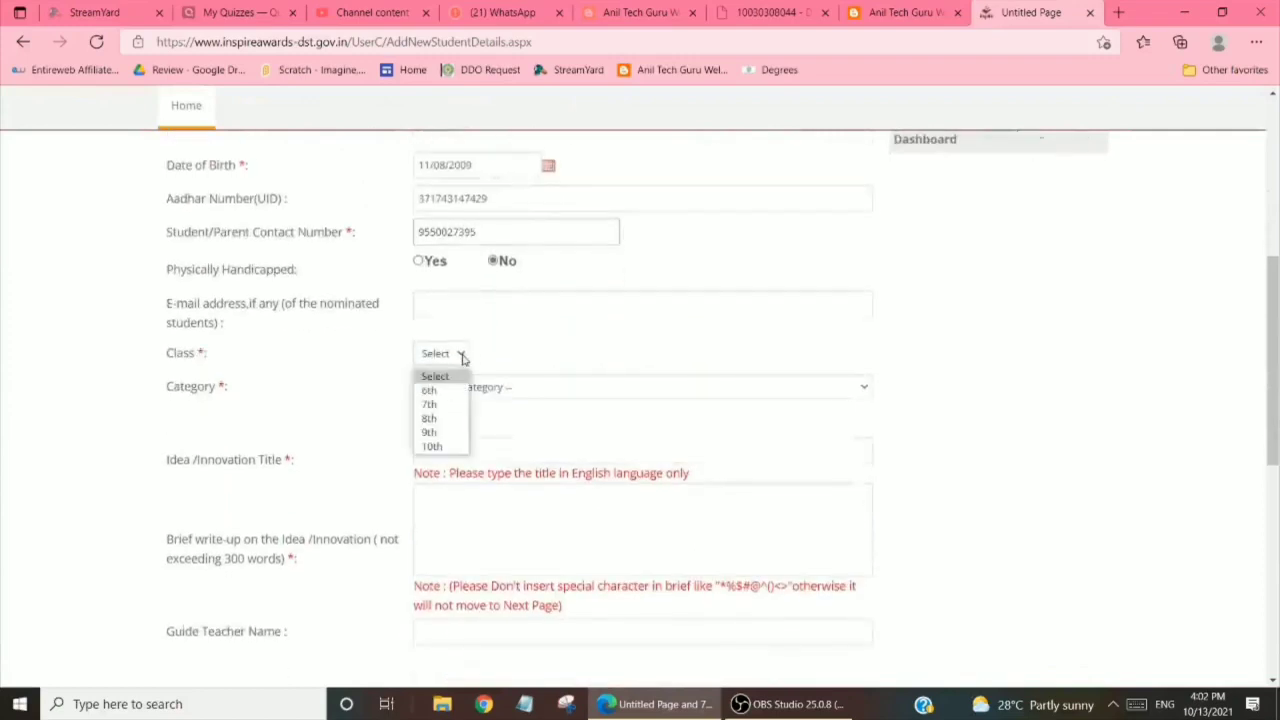
click(429, 424)
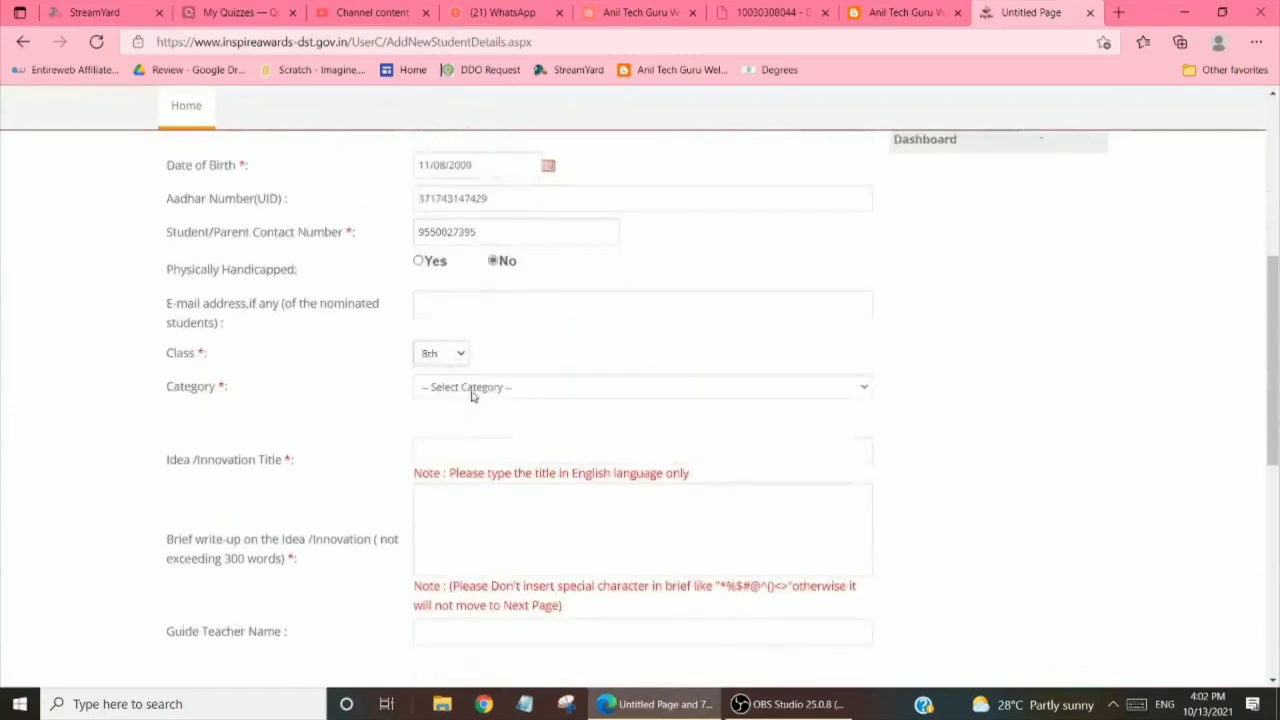
click(472, 393)
click(436, 455)
click(437, 451)
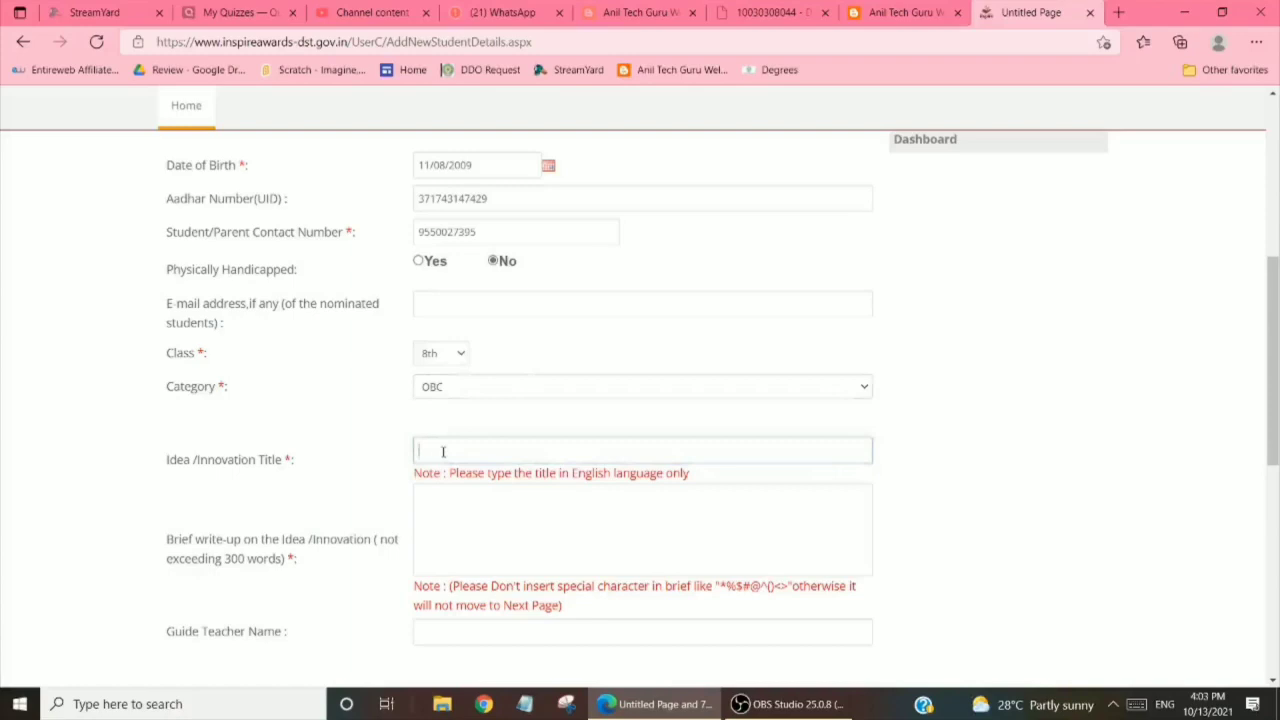
Title the idea 'SOLAR ENERGY' and write that costly electricity is replaced by solar, avoiding coal's CO/CO2
text(SOLAR)
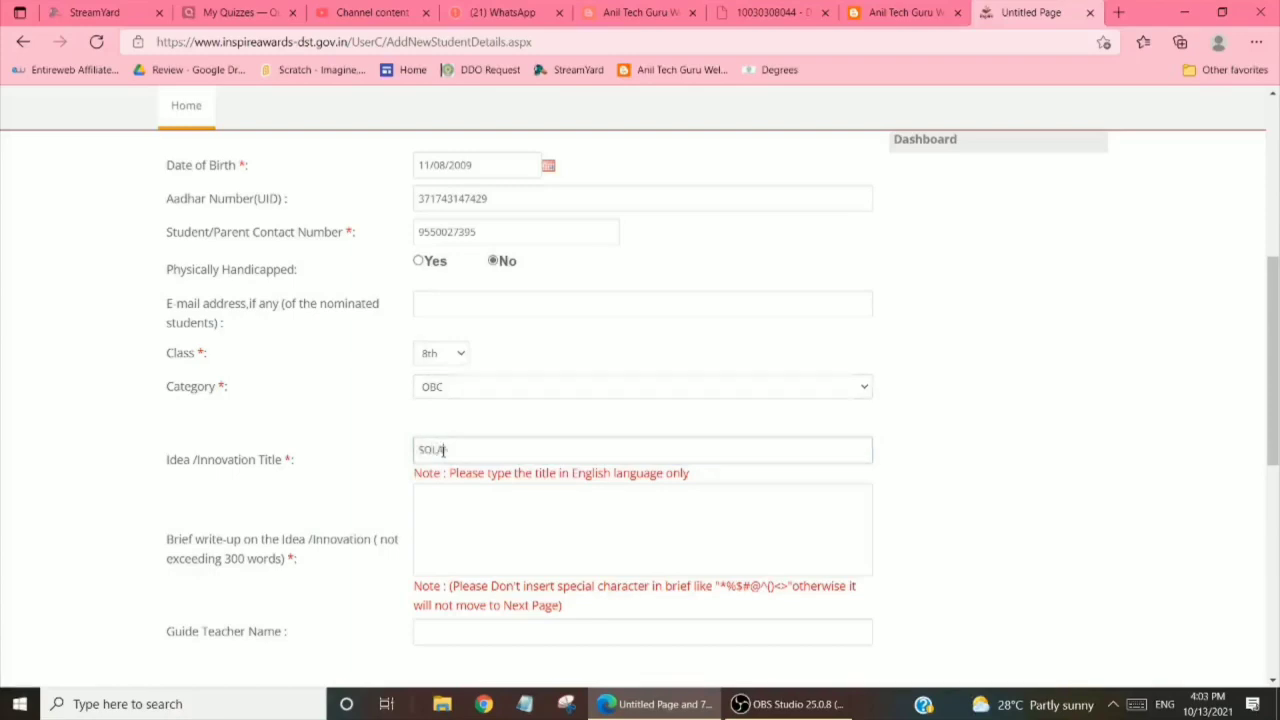
text( ENERGY)
click(468, 523)
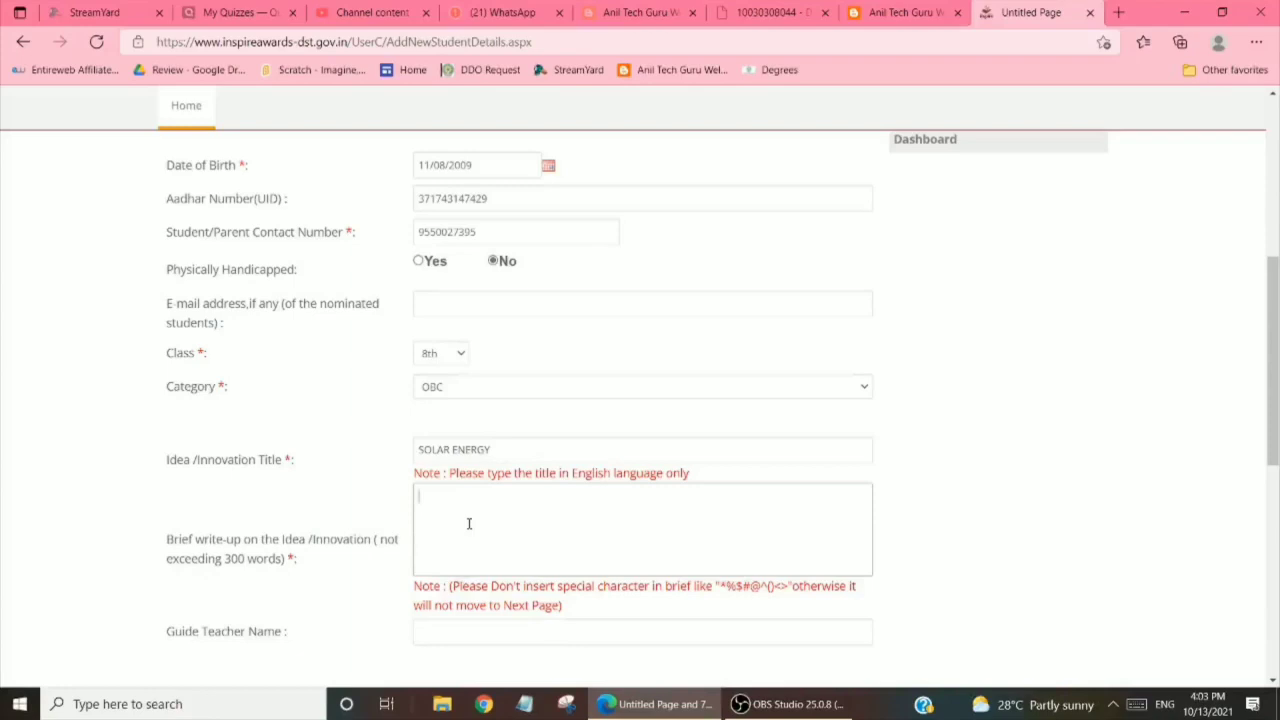
text(NOW A DAYS ELECTRIC)
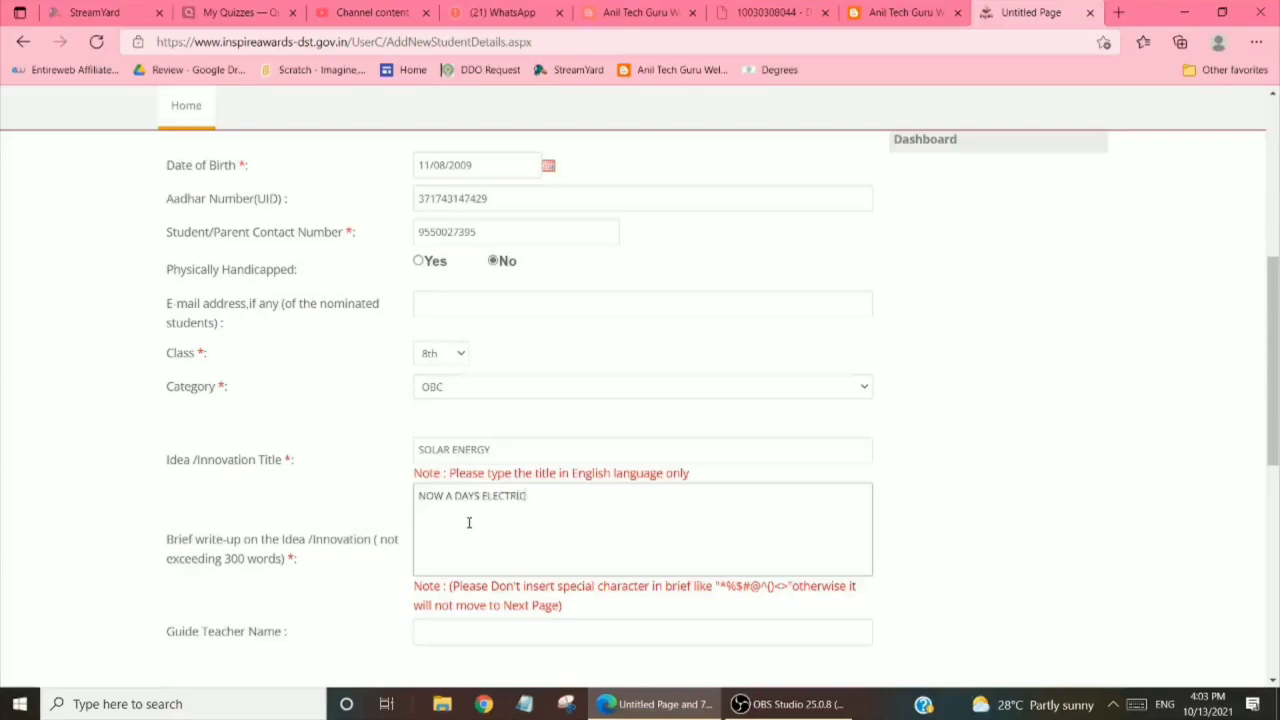
text(TY)
key(BackSpace)
key(BackSpace)
key(BackSpace)
key(BackSpace)
key(BackSpace)
text(ITY IS VAER)
key(BackSpace)
key(BackSpace)
text(EY COSTLY AND EXPENSIVE)
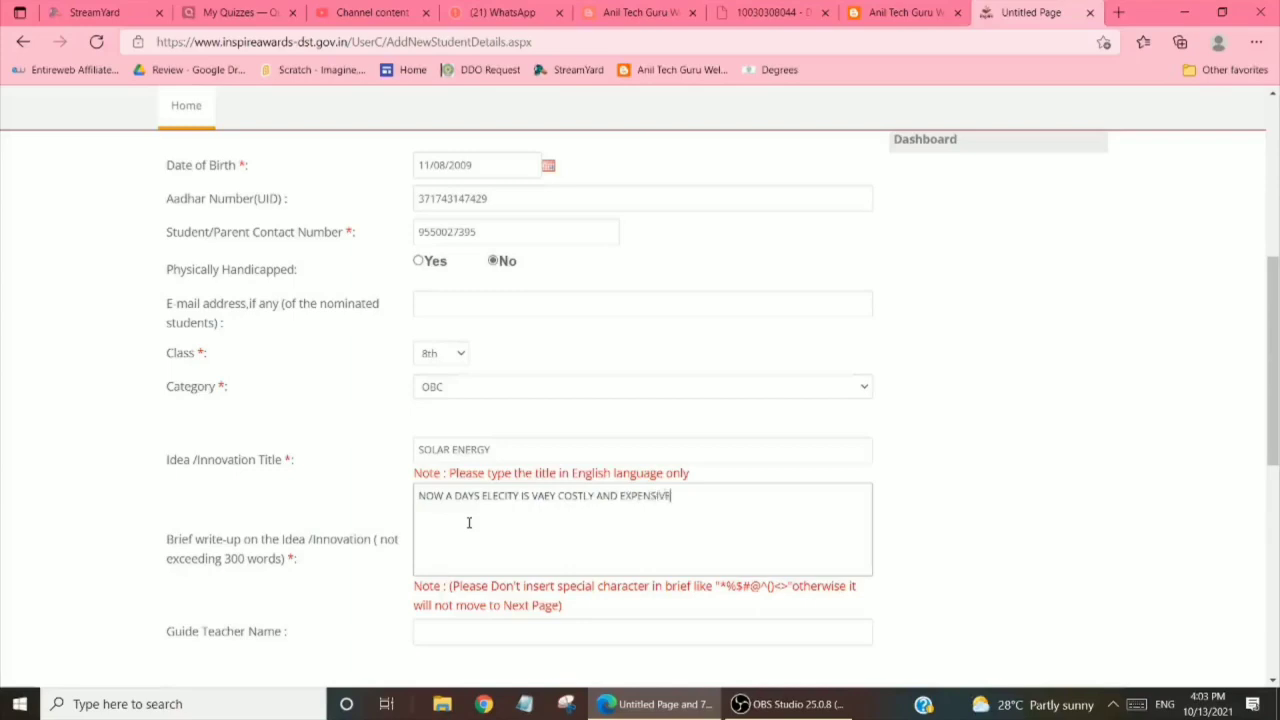
text( TO AVOID THIS WE USE)
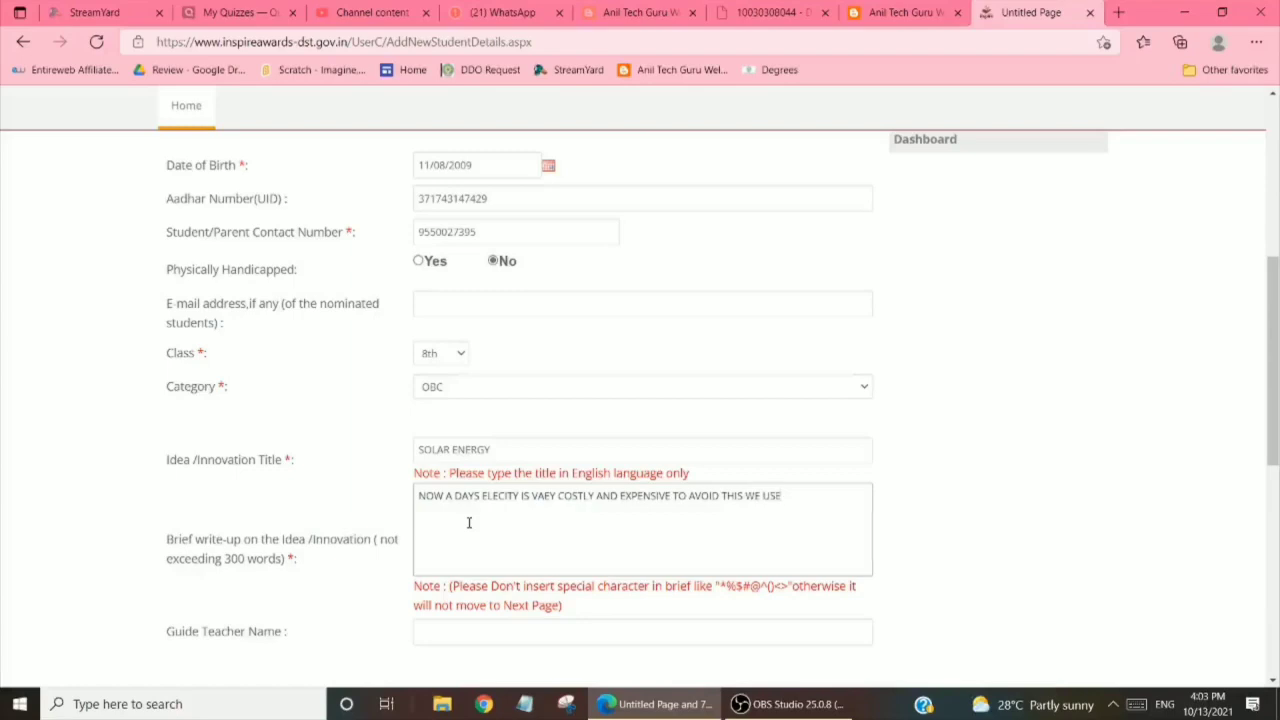
text( SOLAR SYSTEM WITH VE)
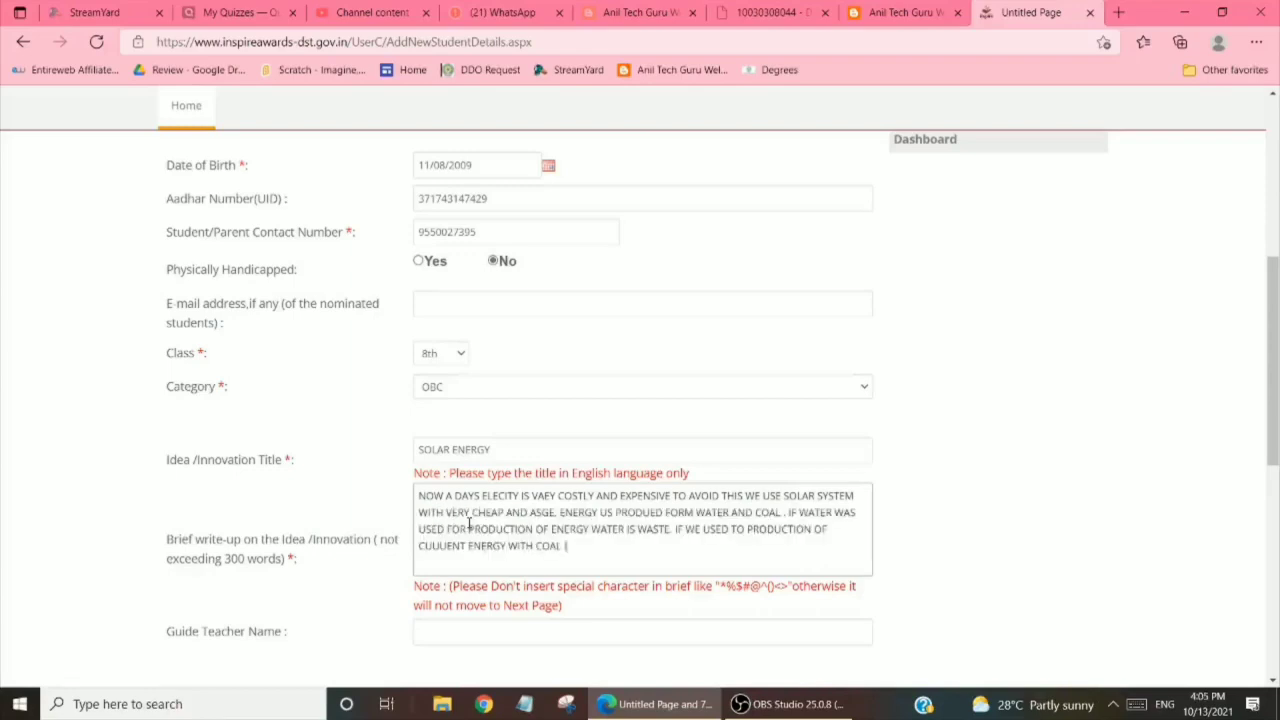
text(IT GIVES CO, CO2 GASES.)
Enter the guide teacher's name and scroll down to the bank account section
scroll(1275, 322, up, 2)
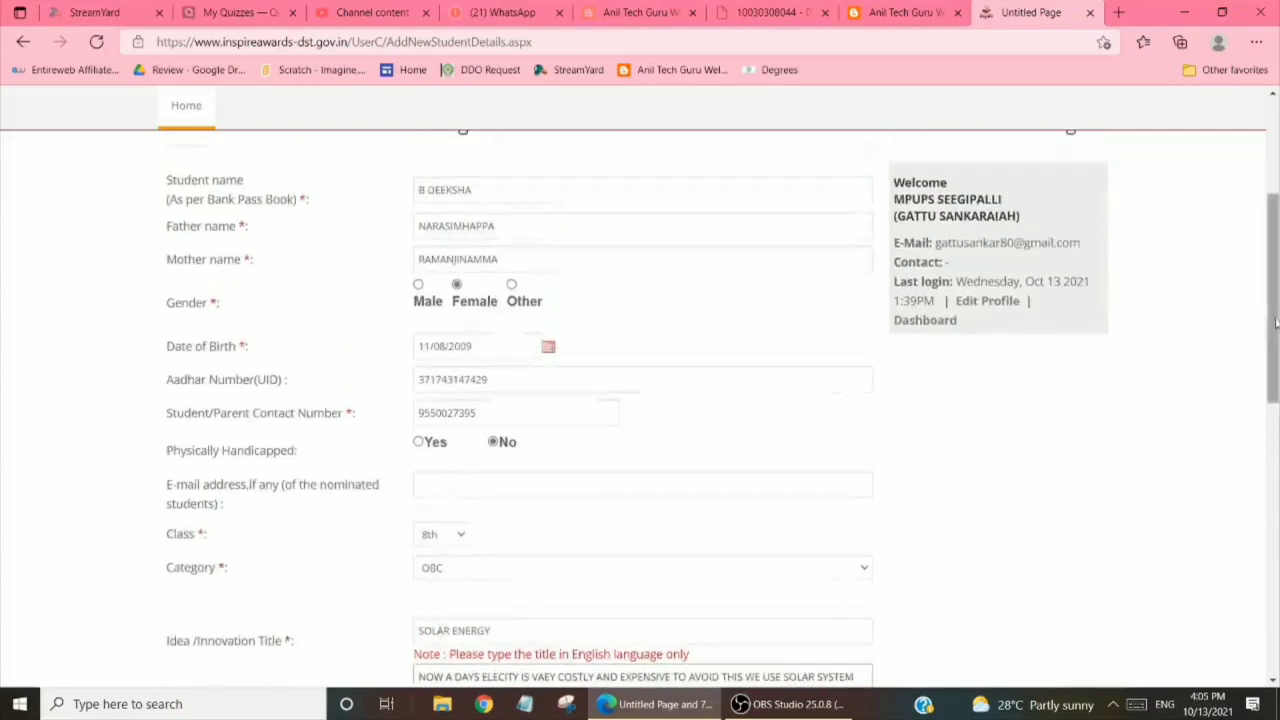
drag(1275, 322, 1257, 505)
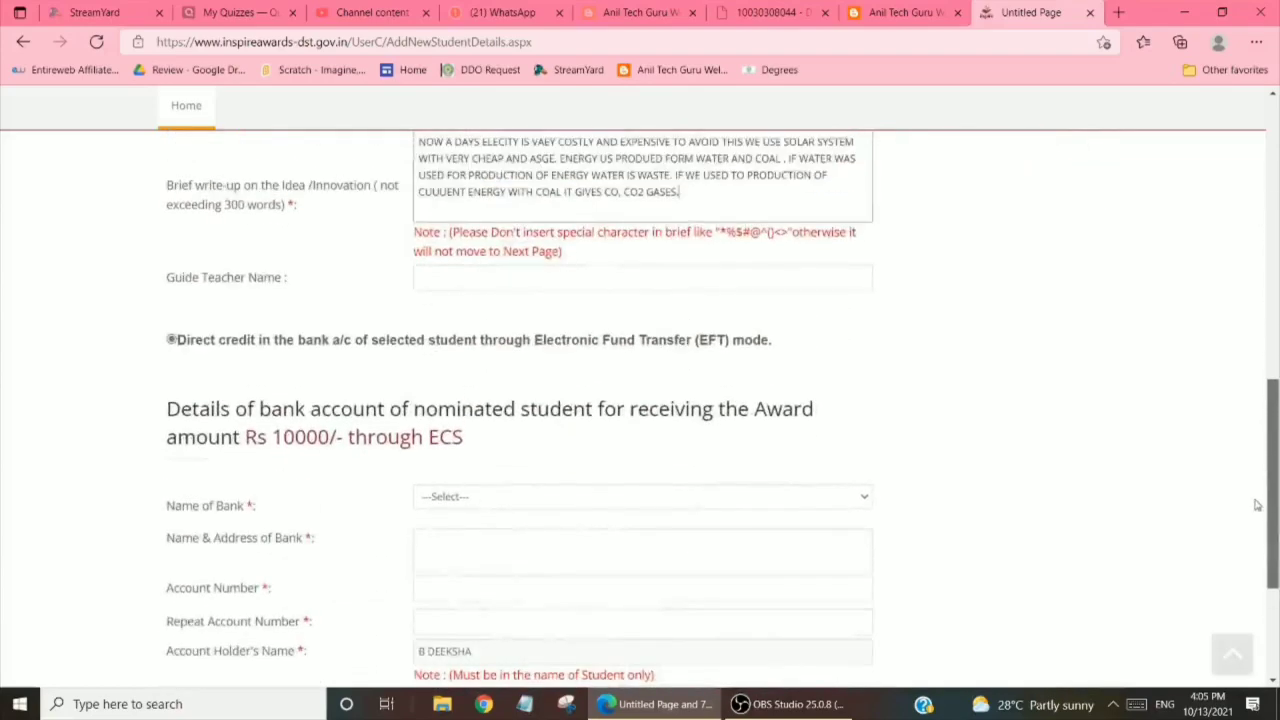
click(487, 282)
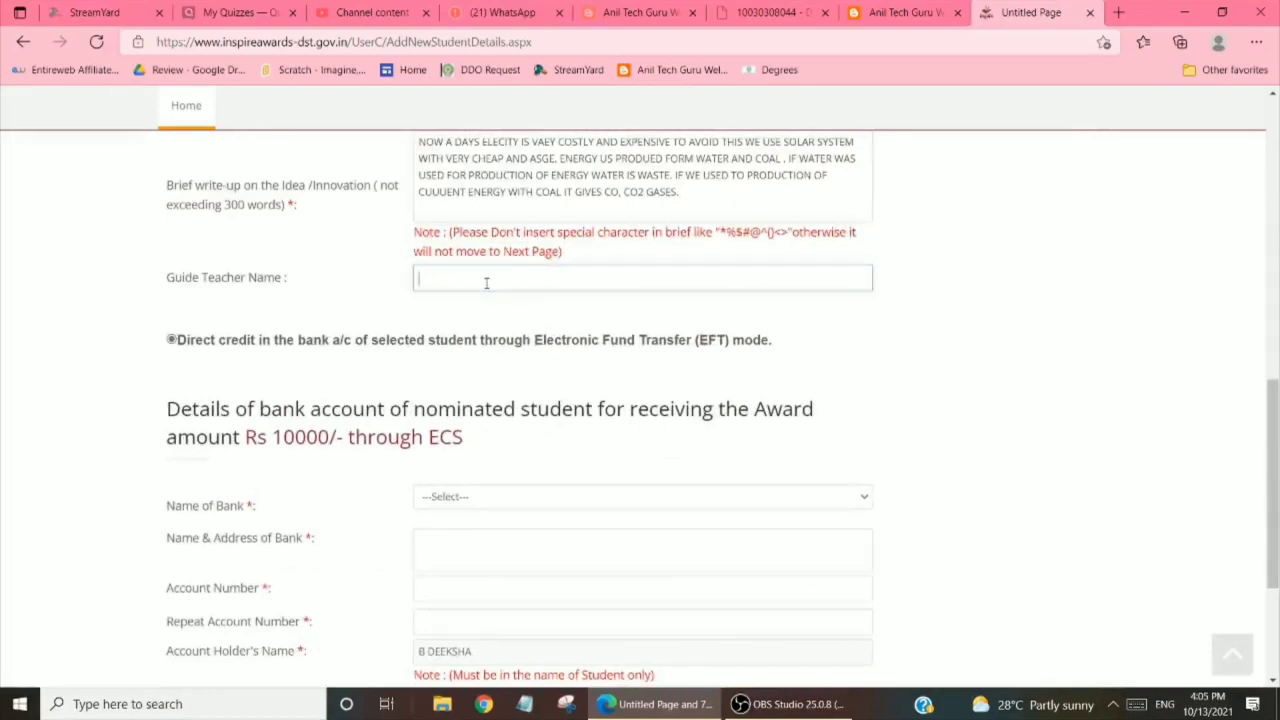
text(ANKARAIAH)
drag(1270, 425, 1247, 540)
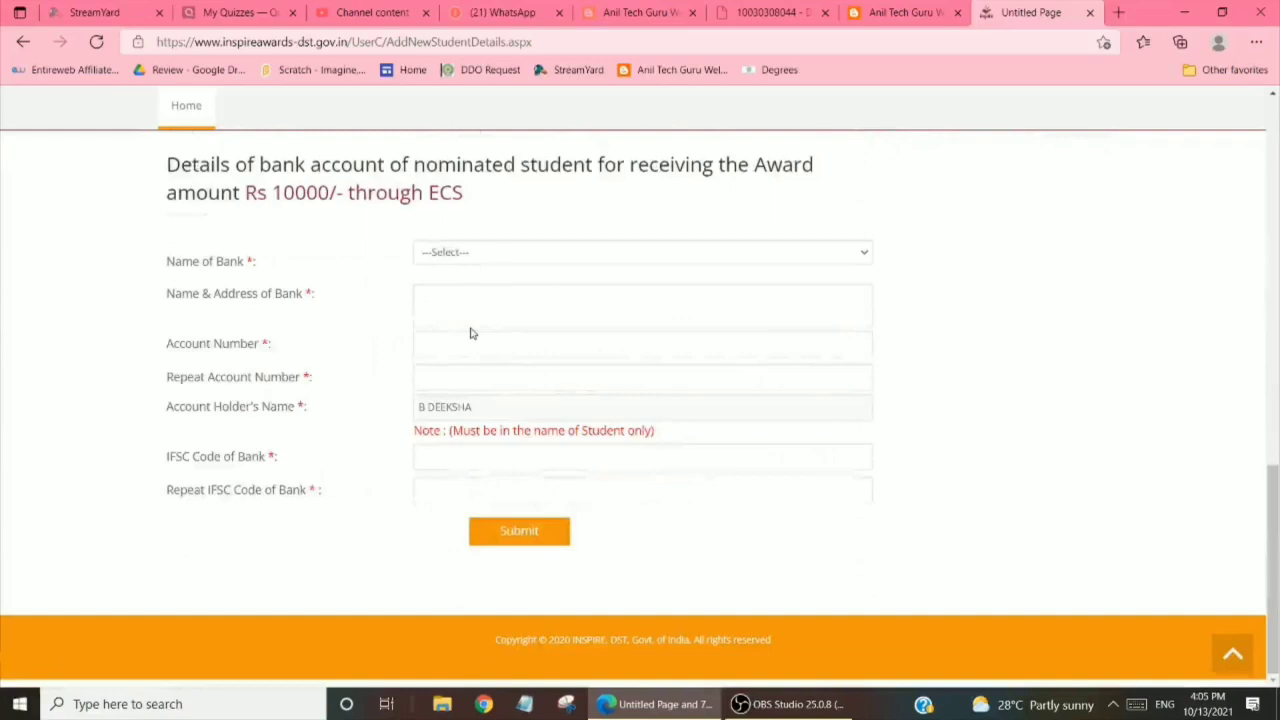
Select STATE BANK OF INDIA as the bank and enter the branch address
click(489, 262)
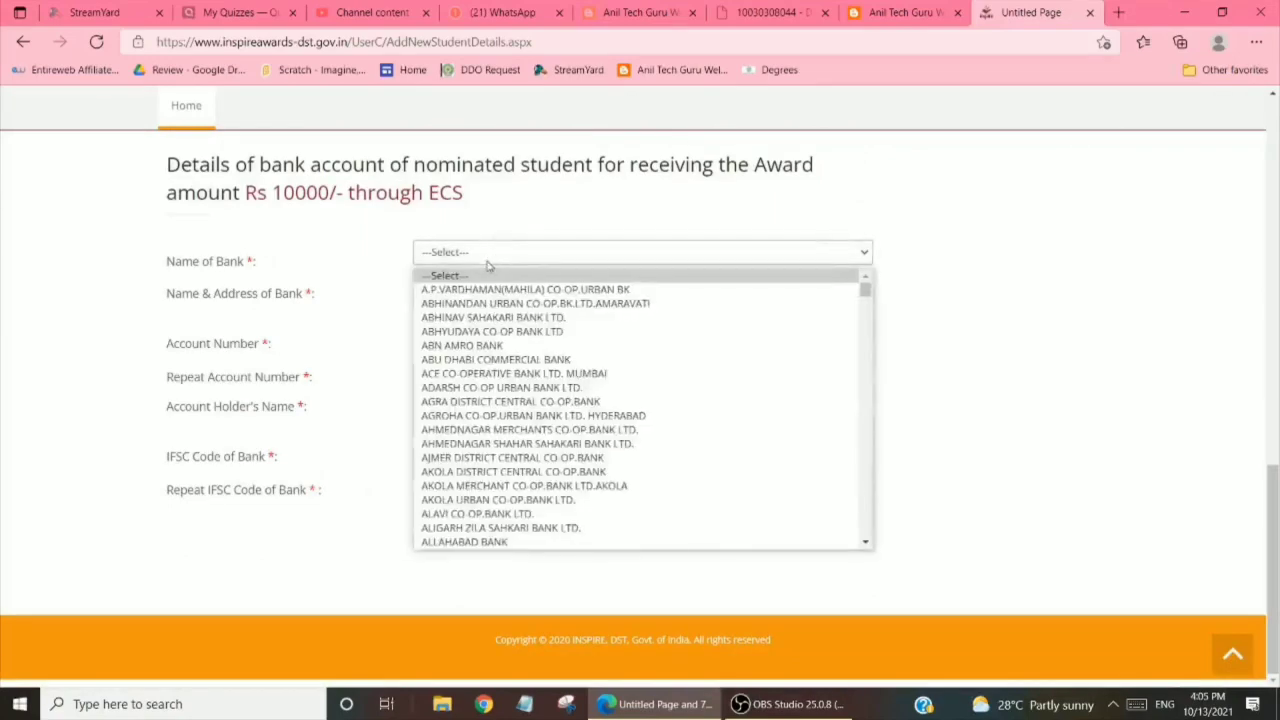
text(st)
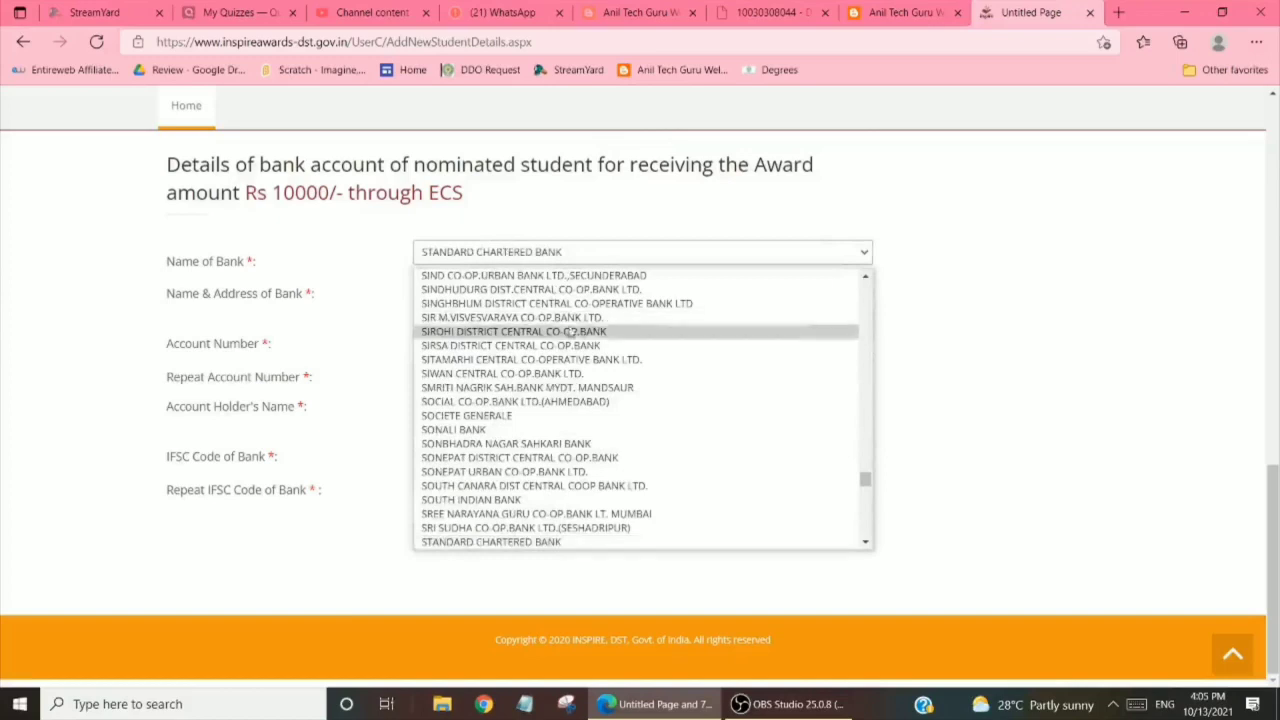
click(866, 543)
click(866, 543)
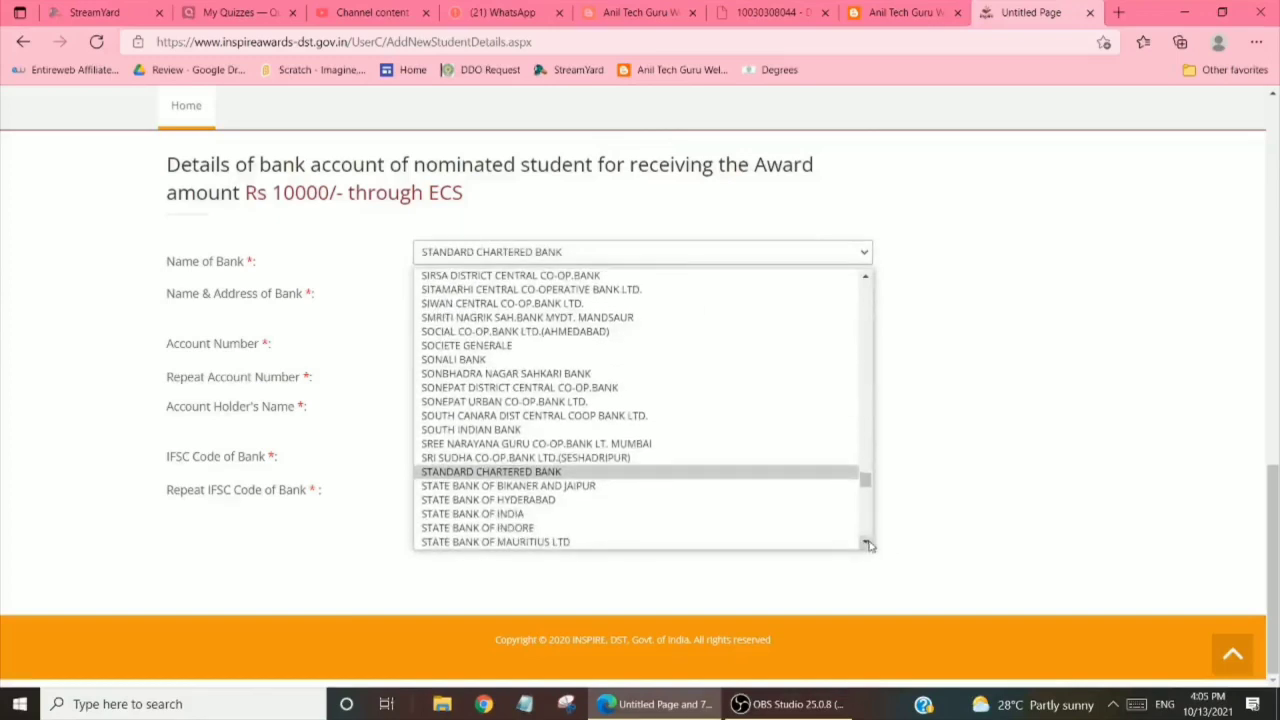
click(519, 514)
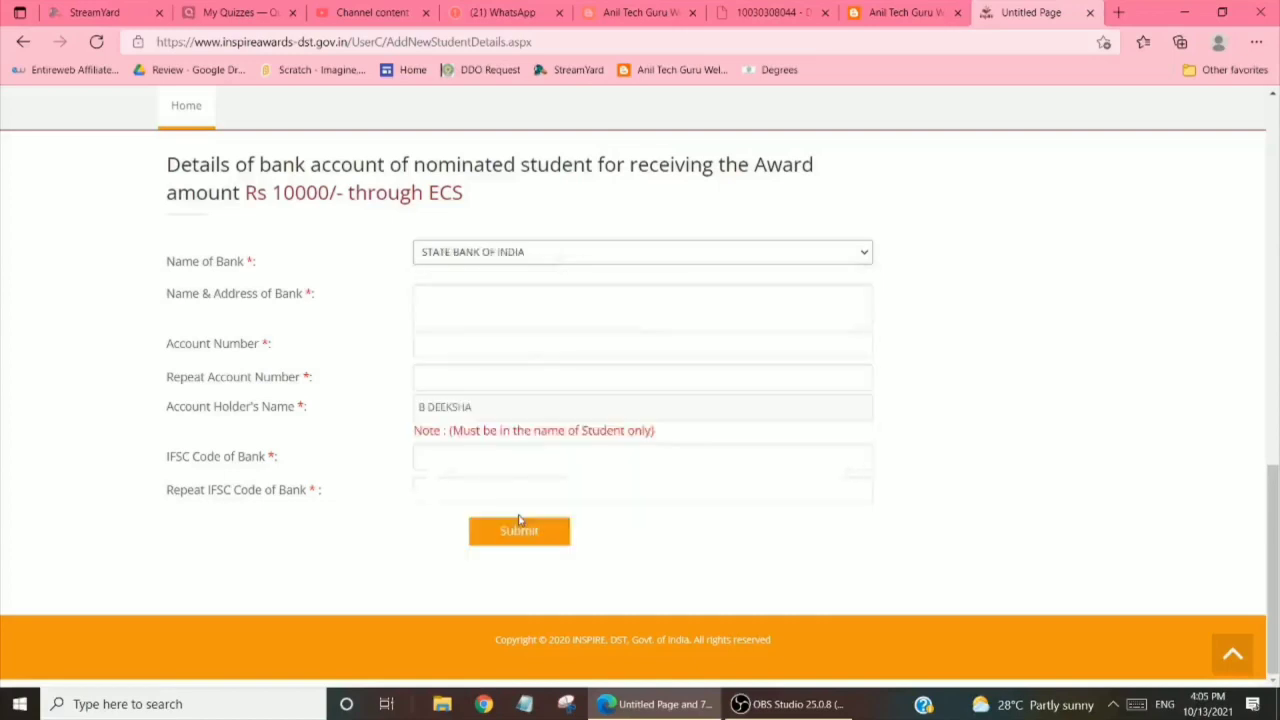
click(439, 302)
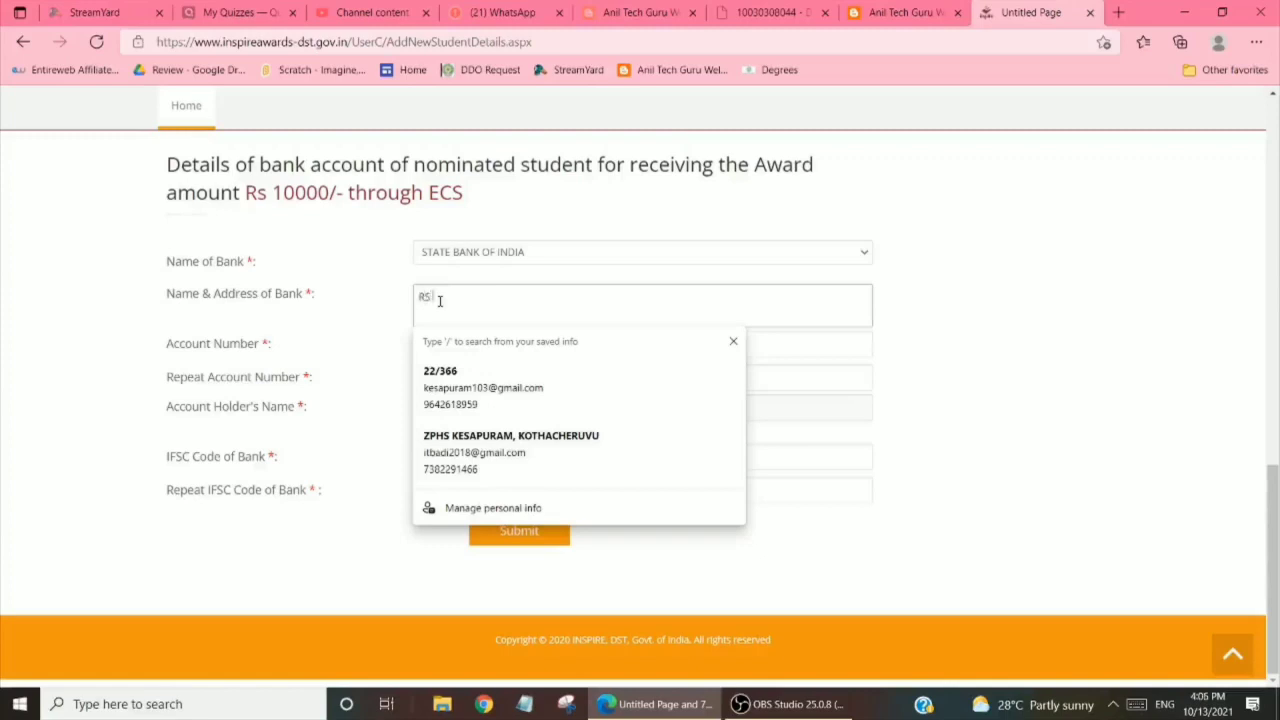
text(ROAD, HINDUPUR)
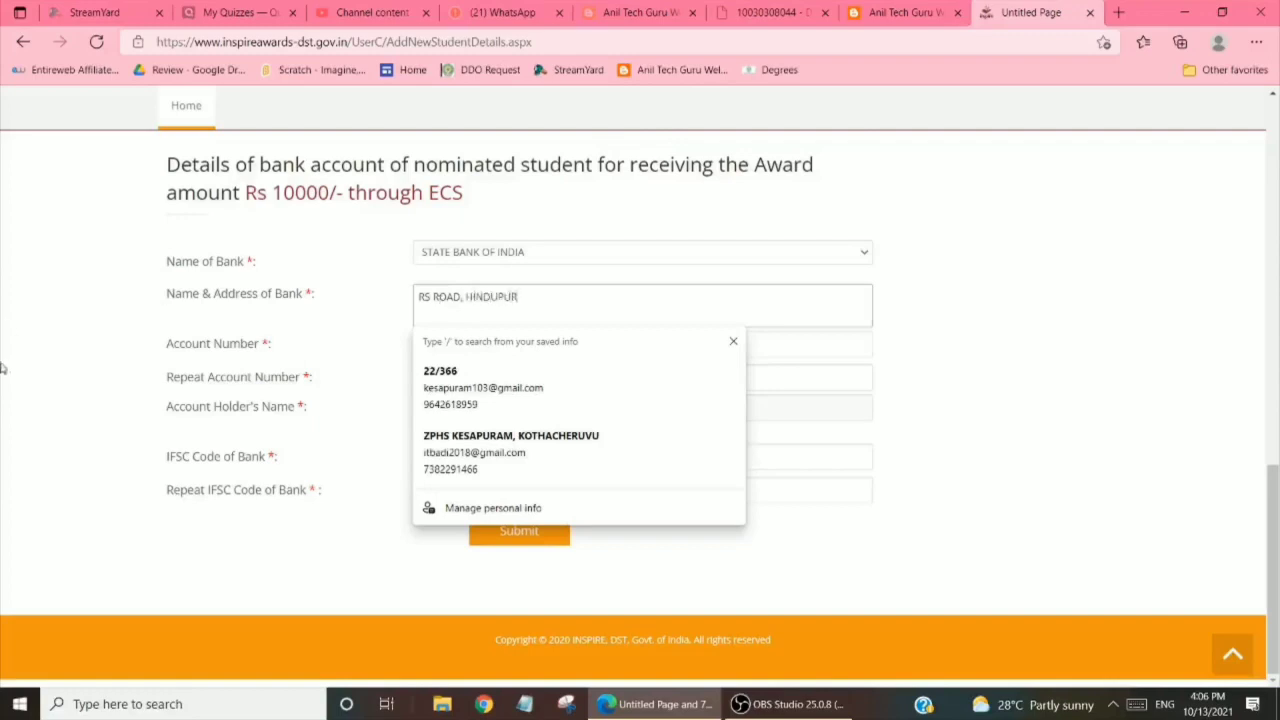
click(66, 385)
Enter the student's bank account number and its confirmation
click(476, 342)
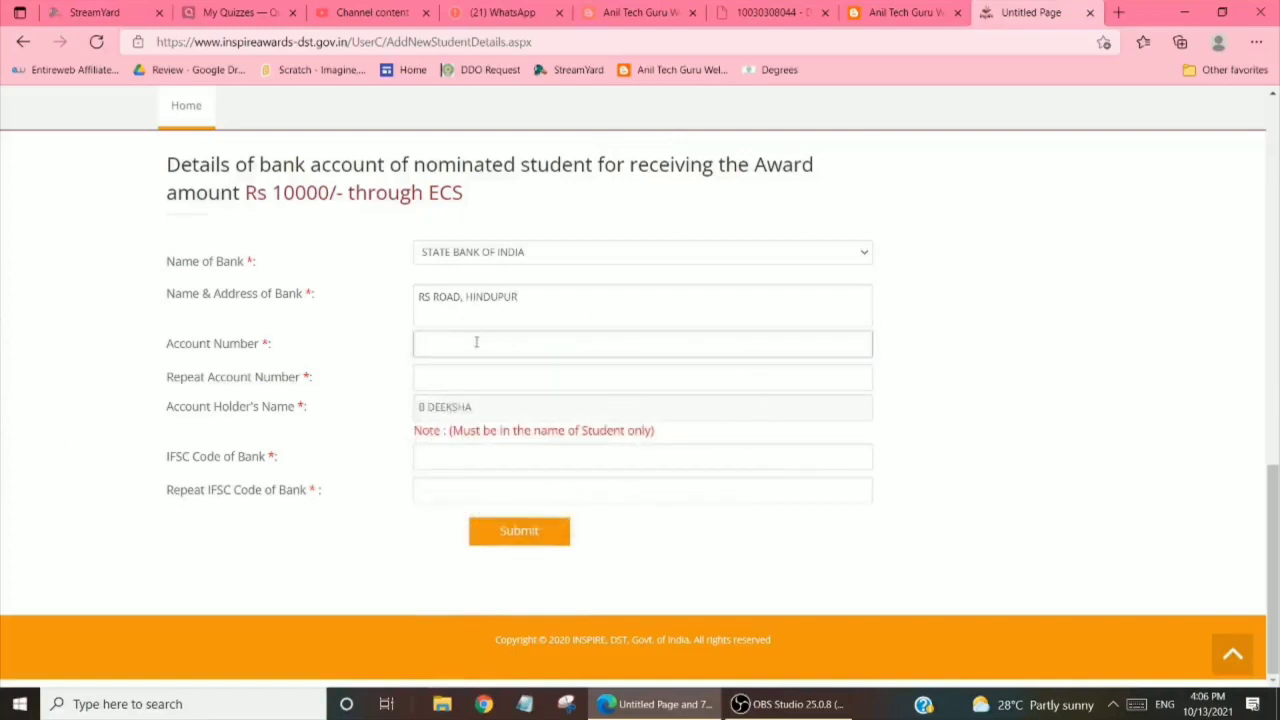
click(458, 374)
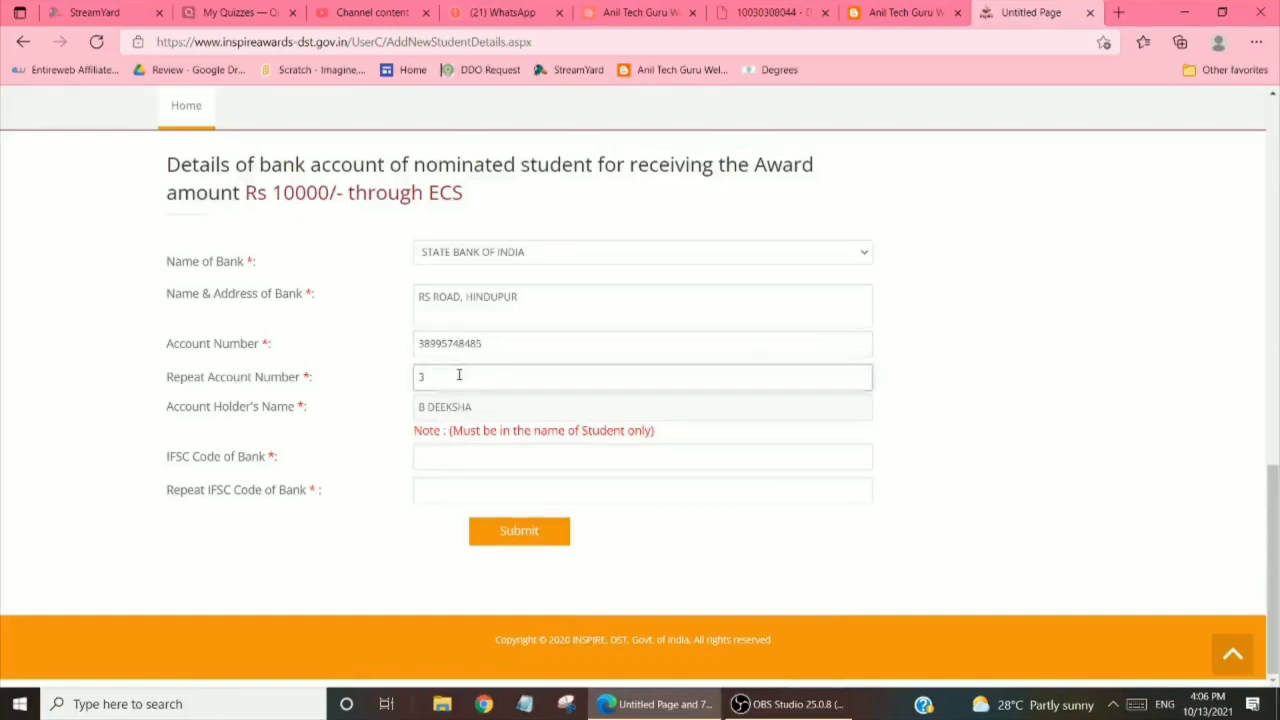
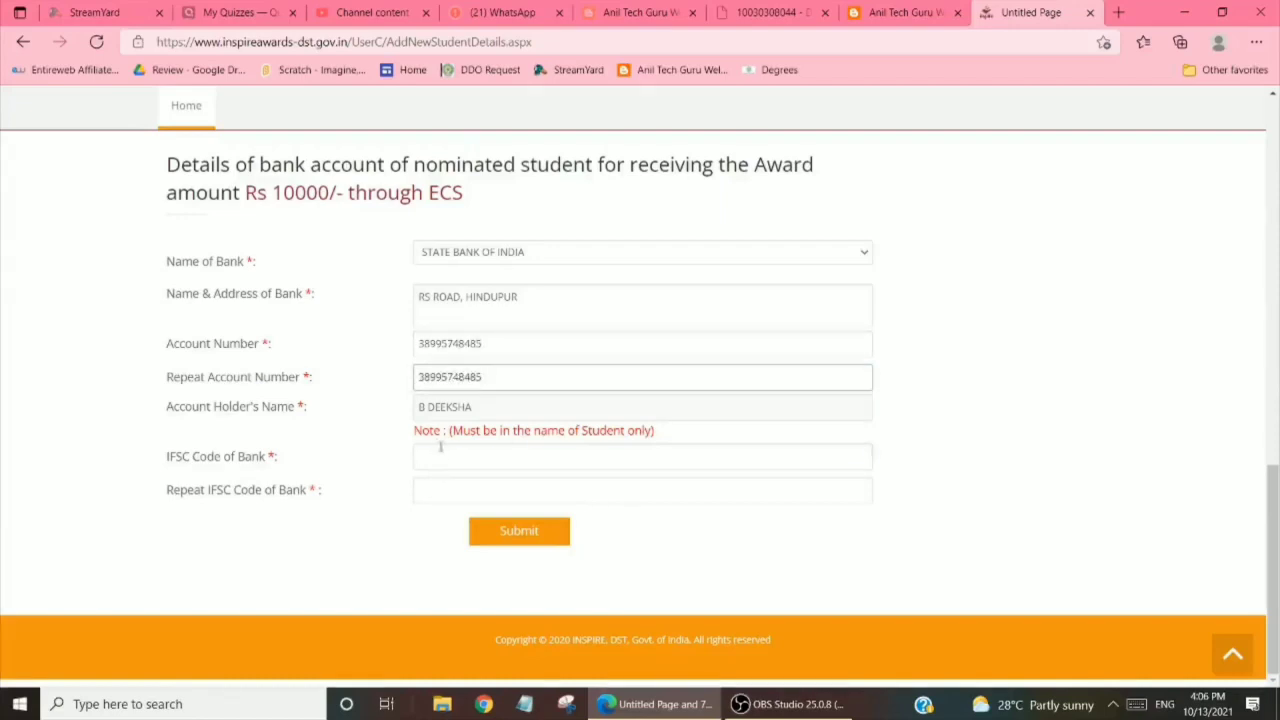
Enter and confirm IFSC code SBIN0000845, then submit the details
click(440, 457)
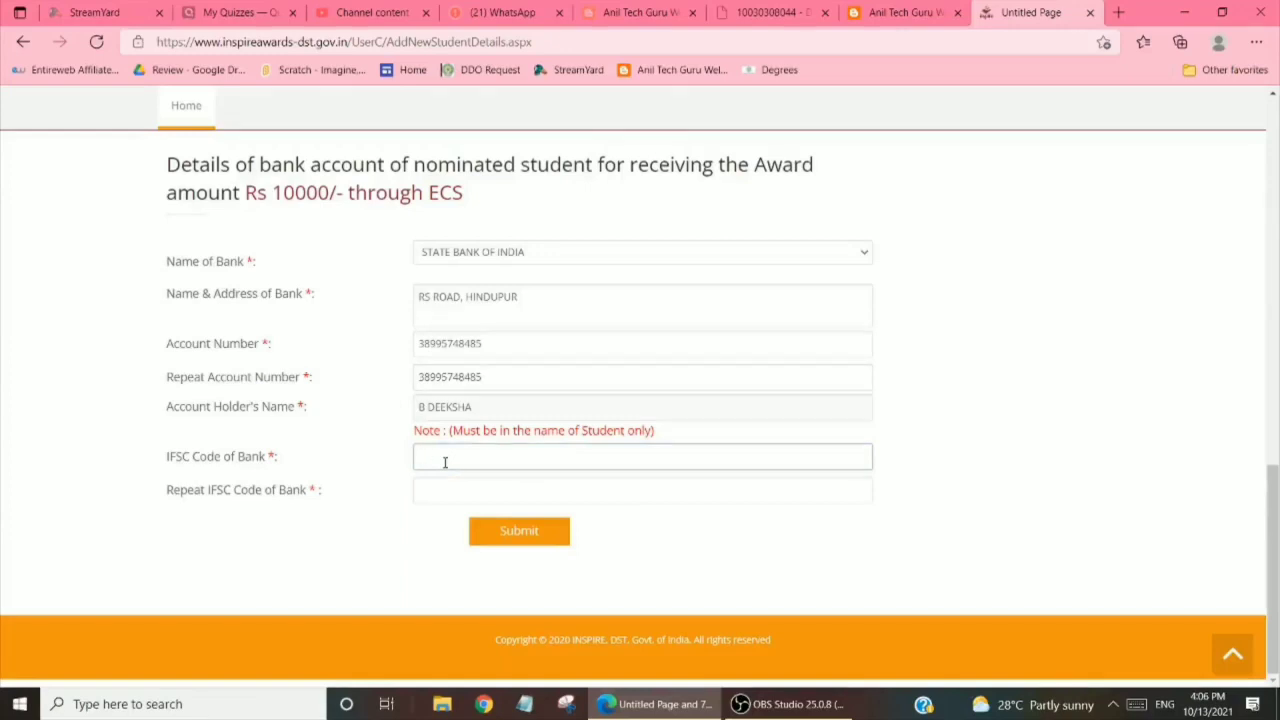
text(SBIN0000)
text(845)
click(466, 491)
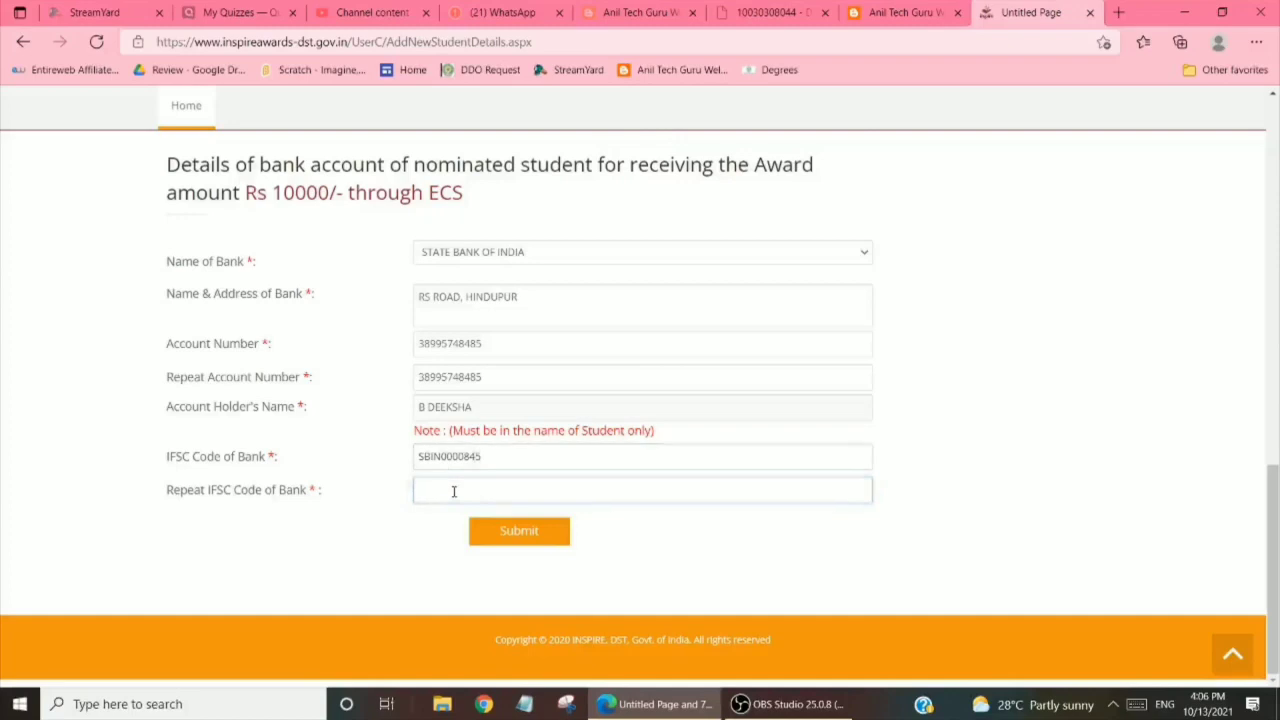
text(SBIN0000845)
click(511, 543)
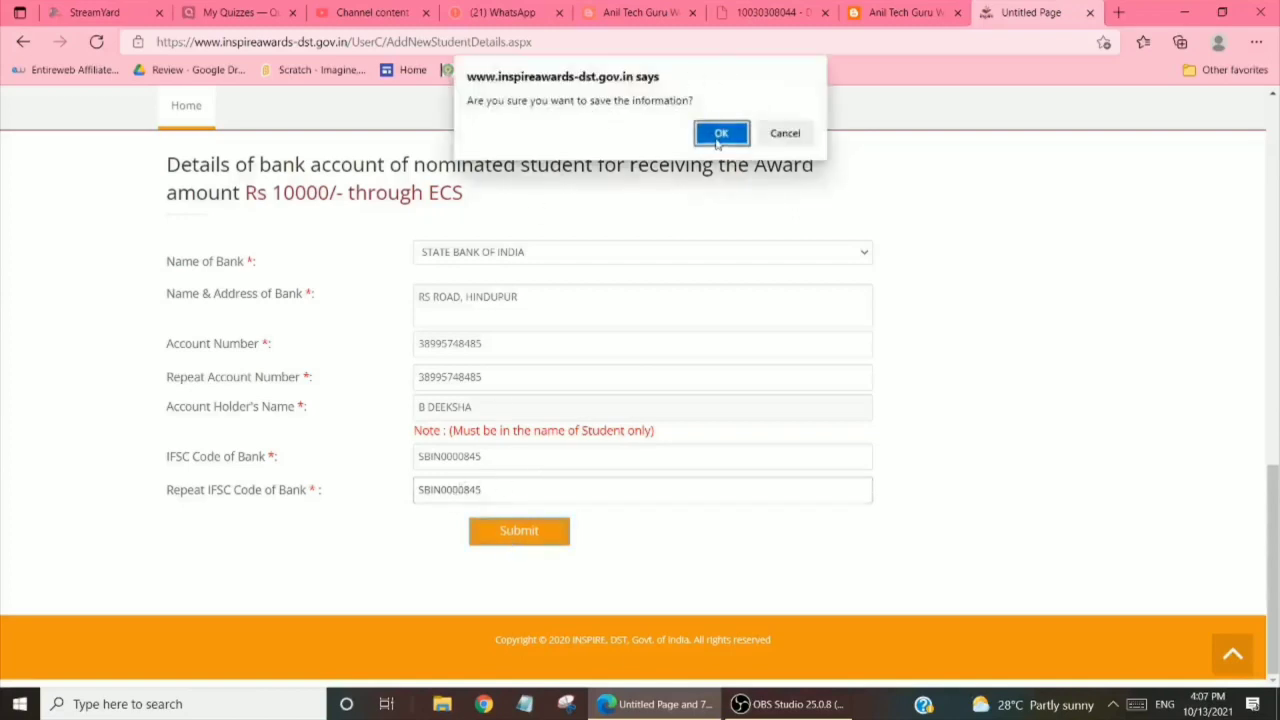
Confirm the save, then upload the student's photo from the Desktop
click(719, 134)
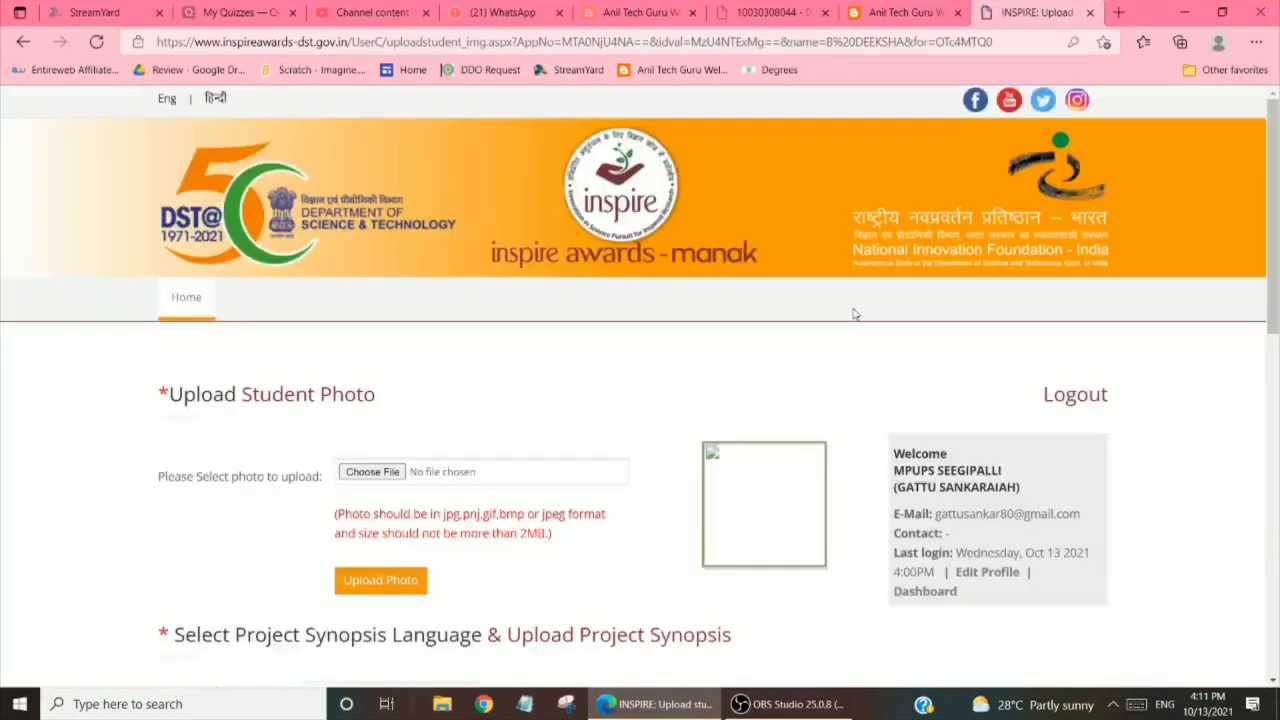
click(370, 473)
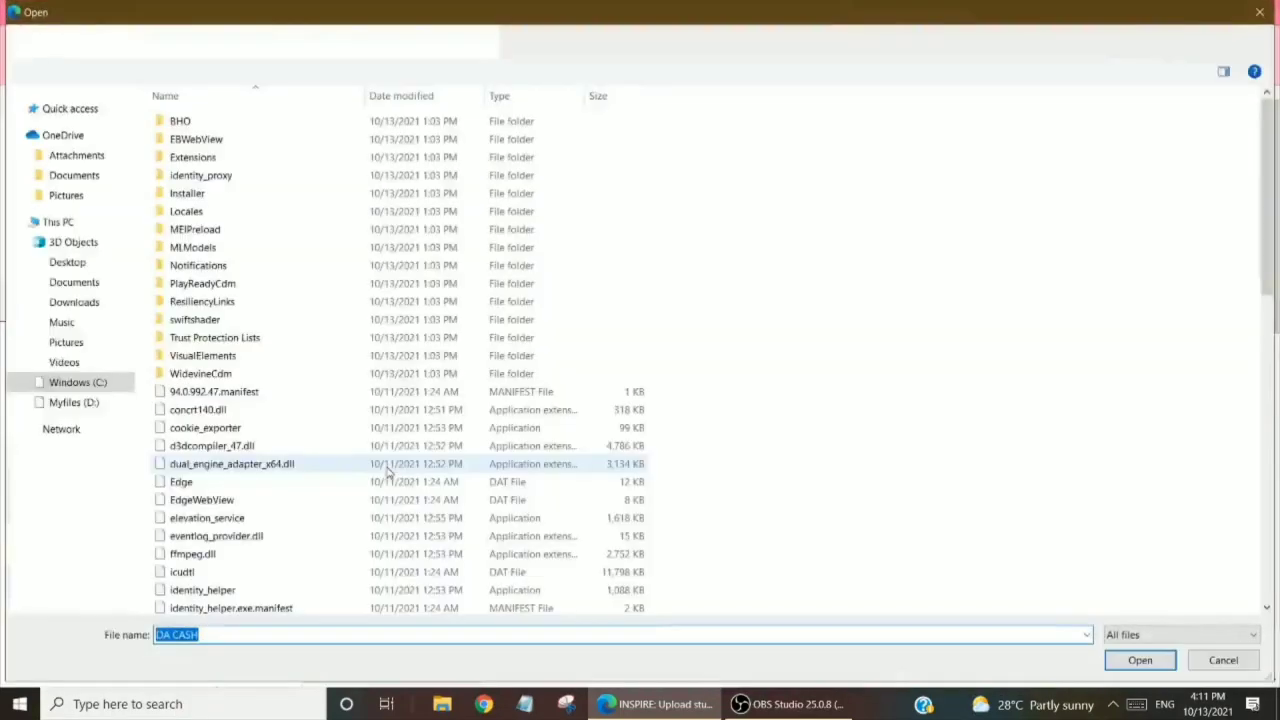
click(80, 265)
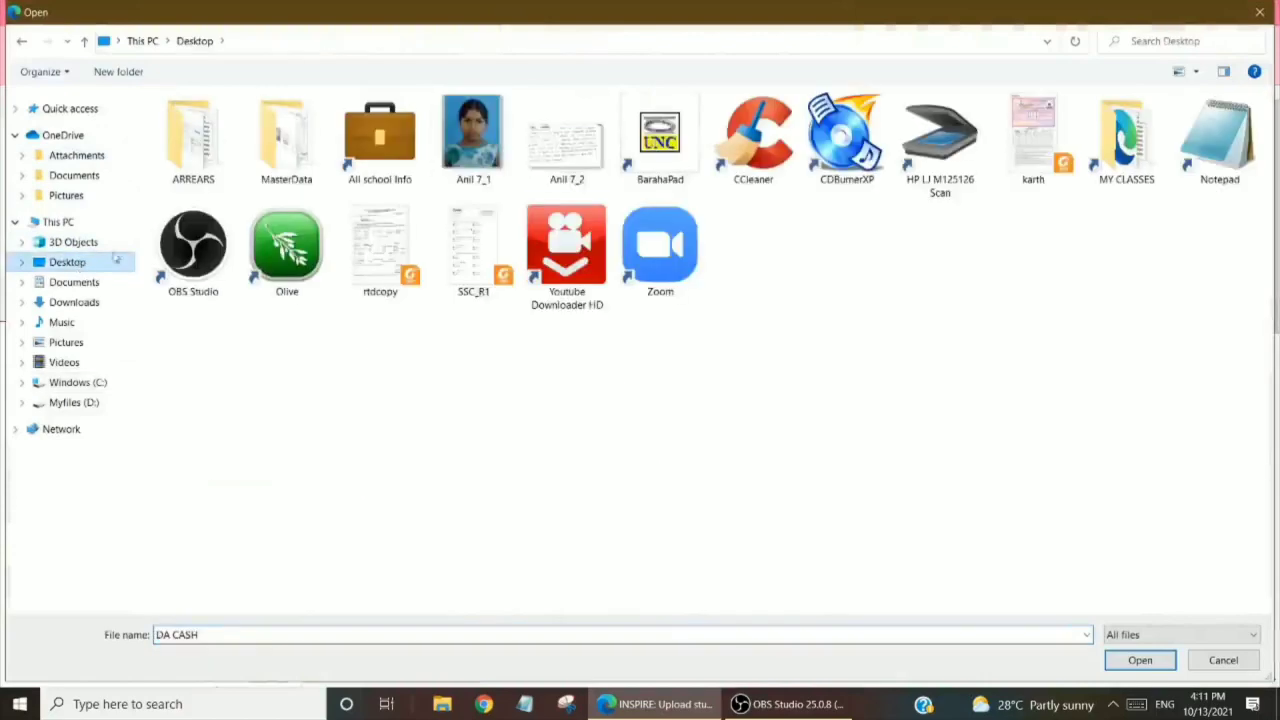
double_click(471, 133)
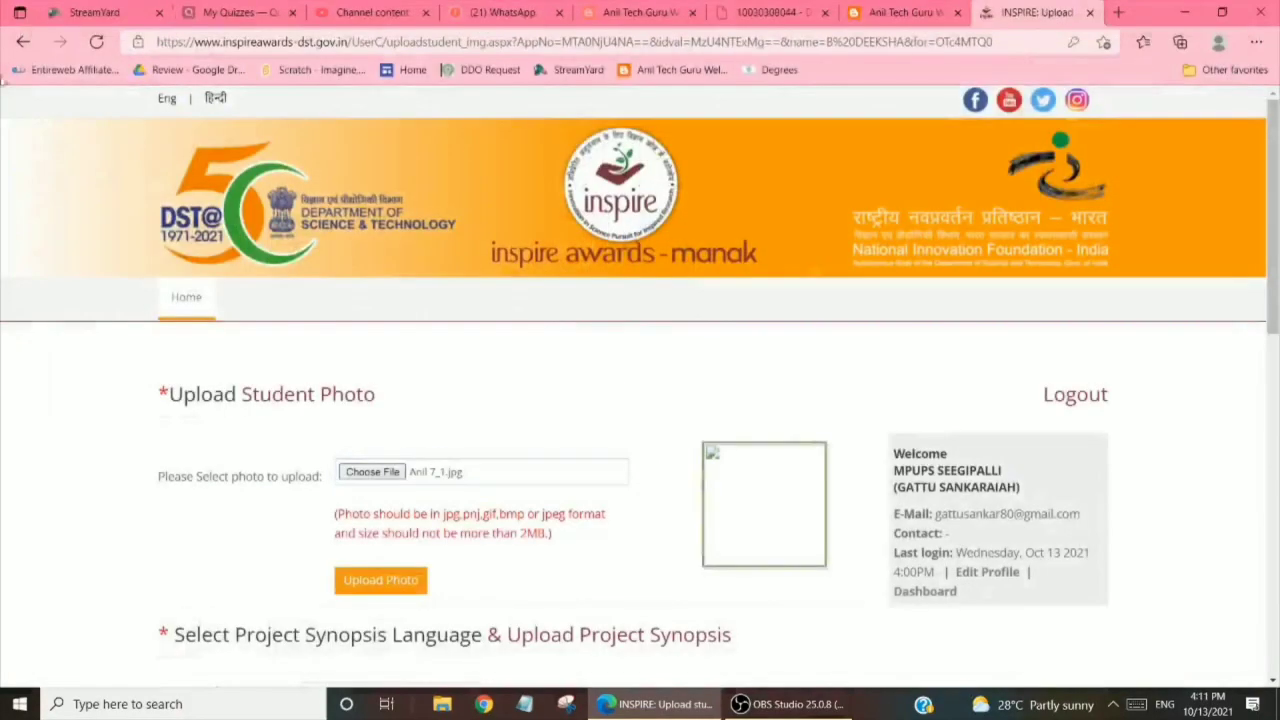
click(379, 588)
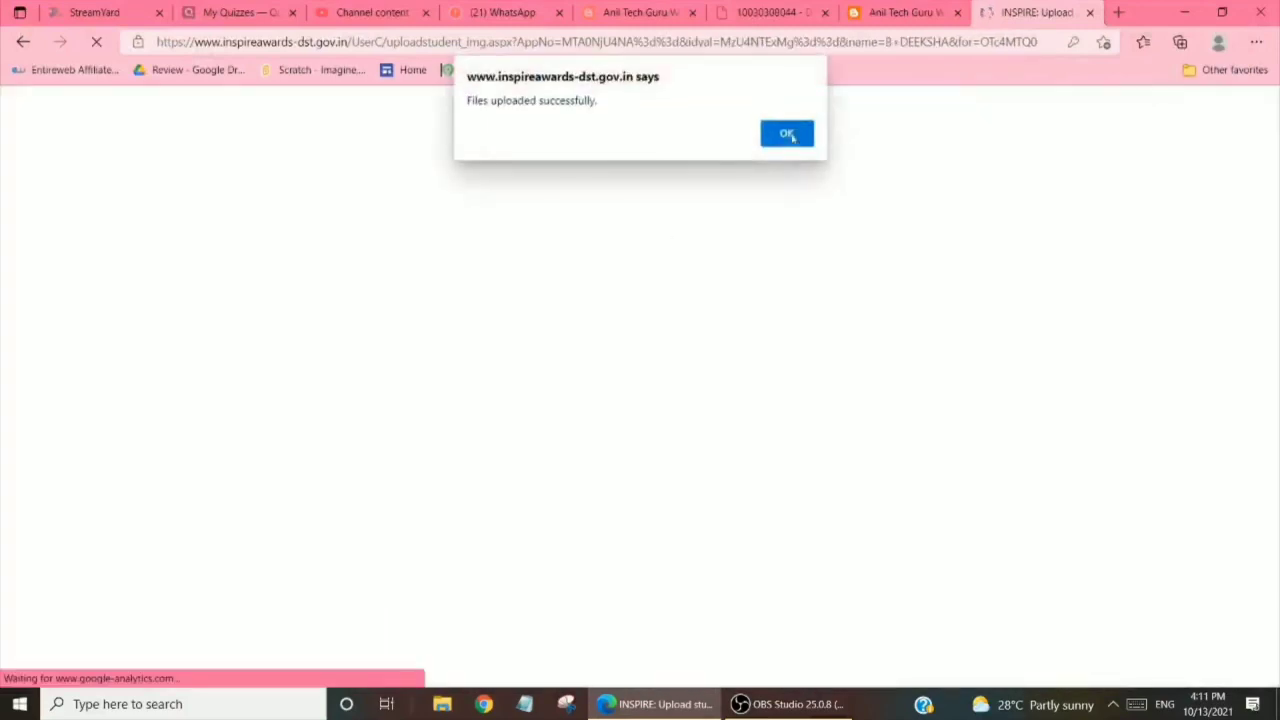
click(784, 134)
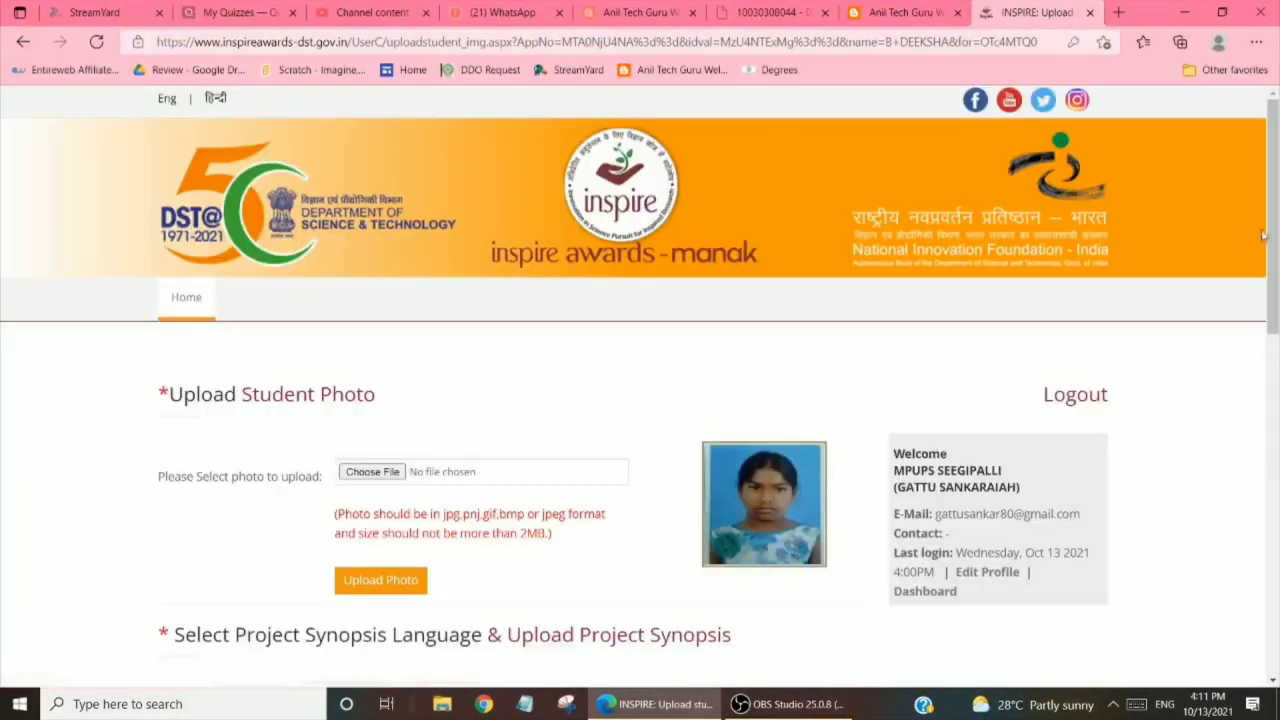
scroll(640, 400, down, 5)
Upload Anil 7_2.jpg as the project synopsis
click(373, 191)
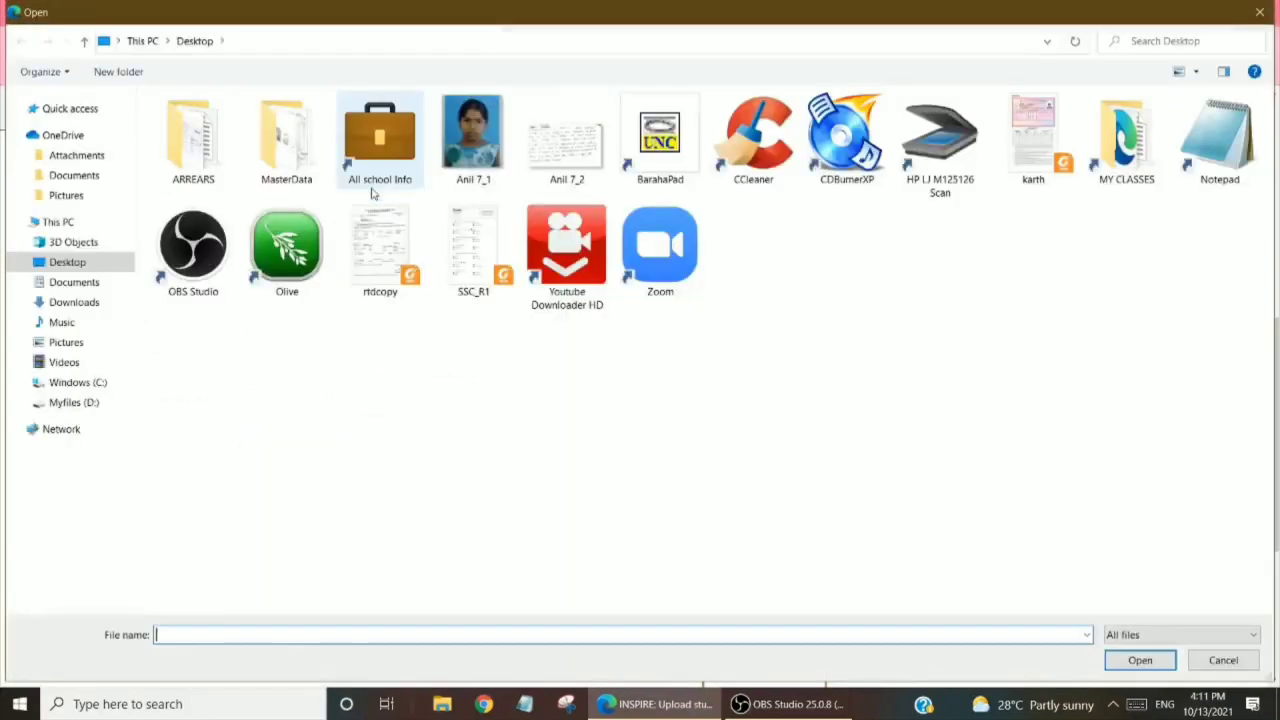
double_click(566, 145)
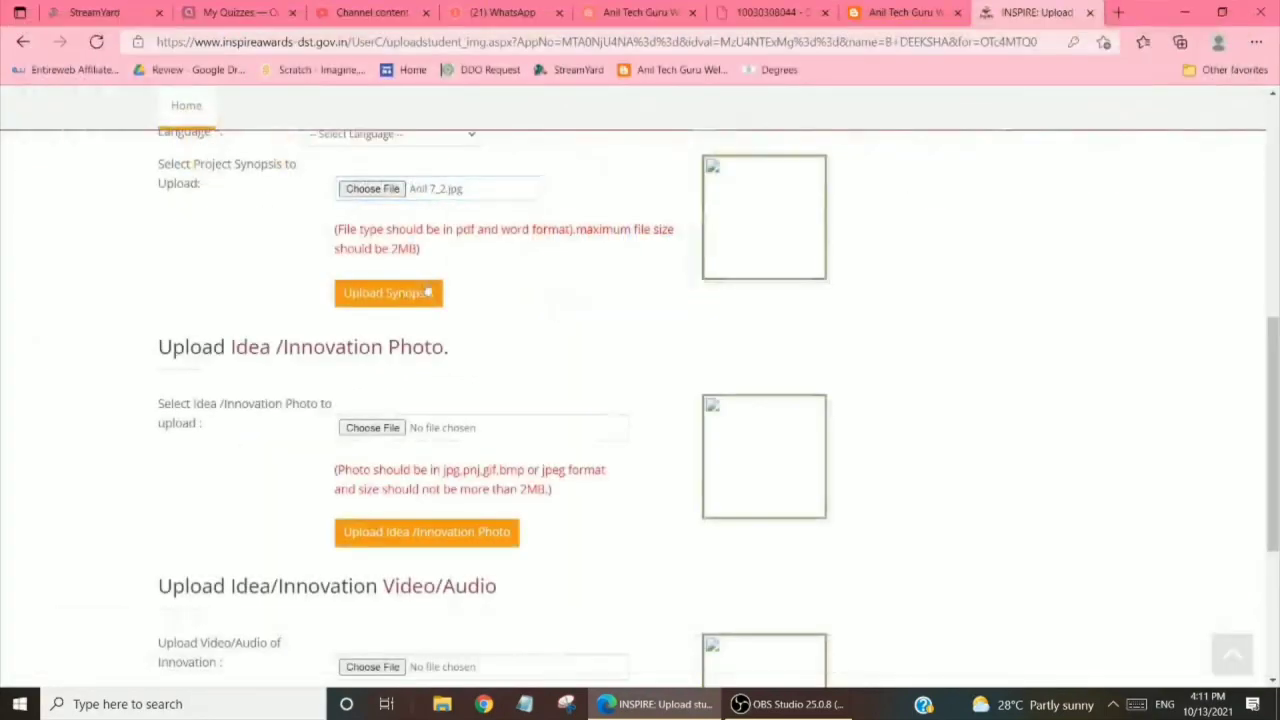
click(404, 296)
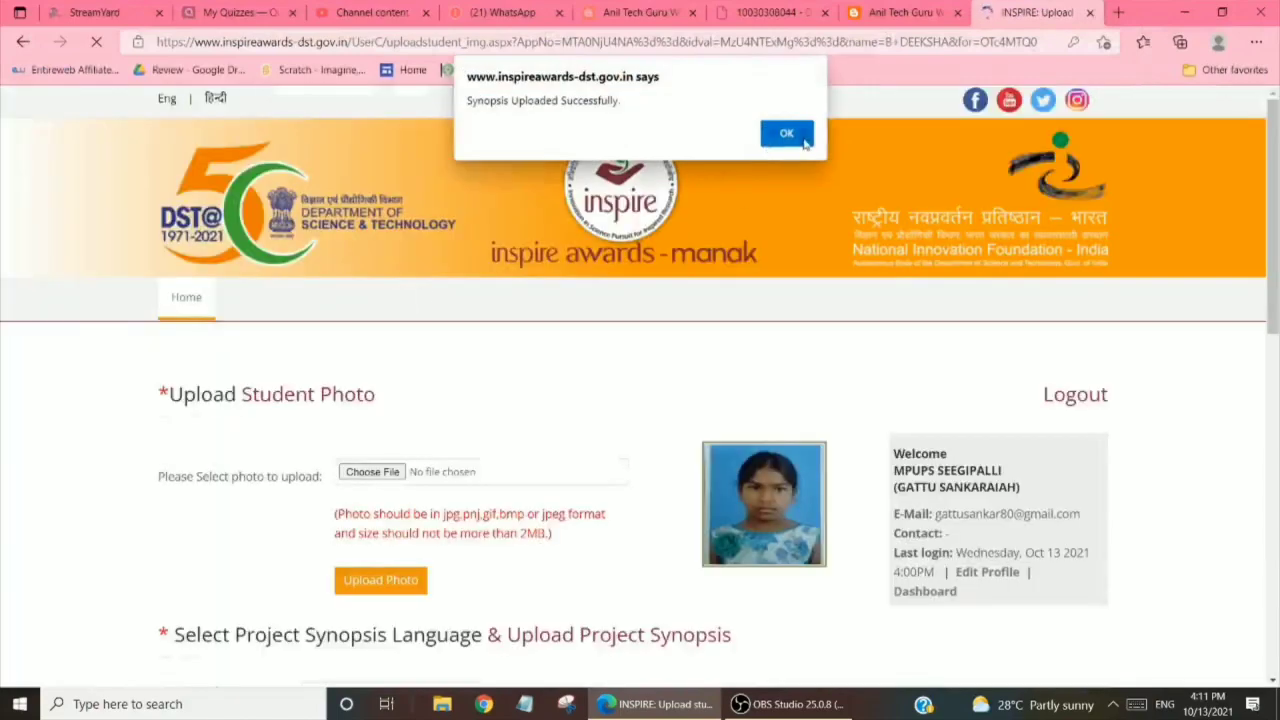
click(803, 140)
scroll(1247, 462, down, 6)
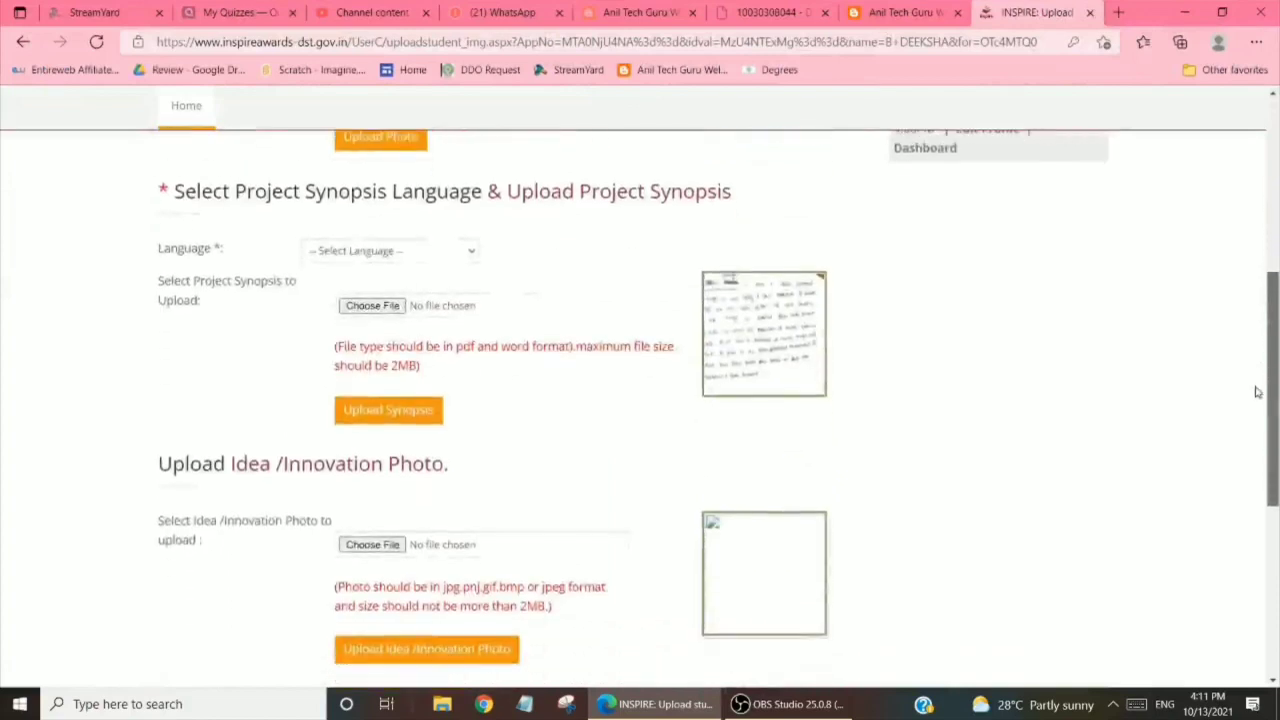
scroll(1247, 462, down, 1)
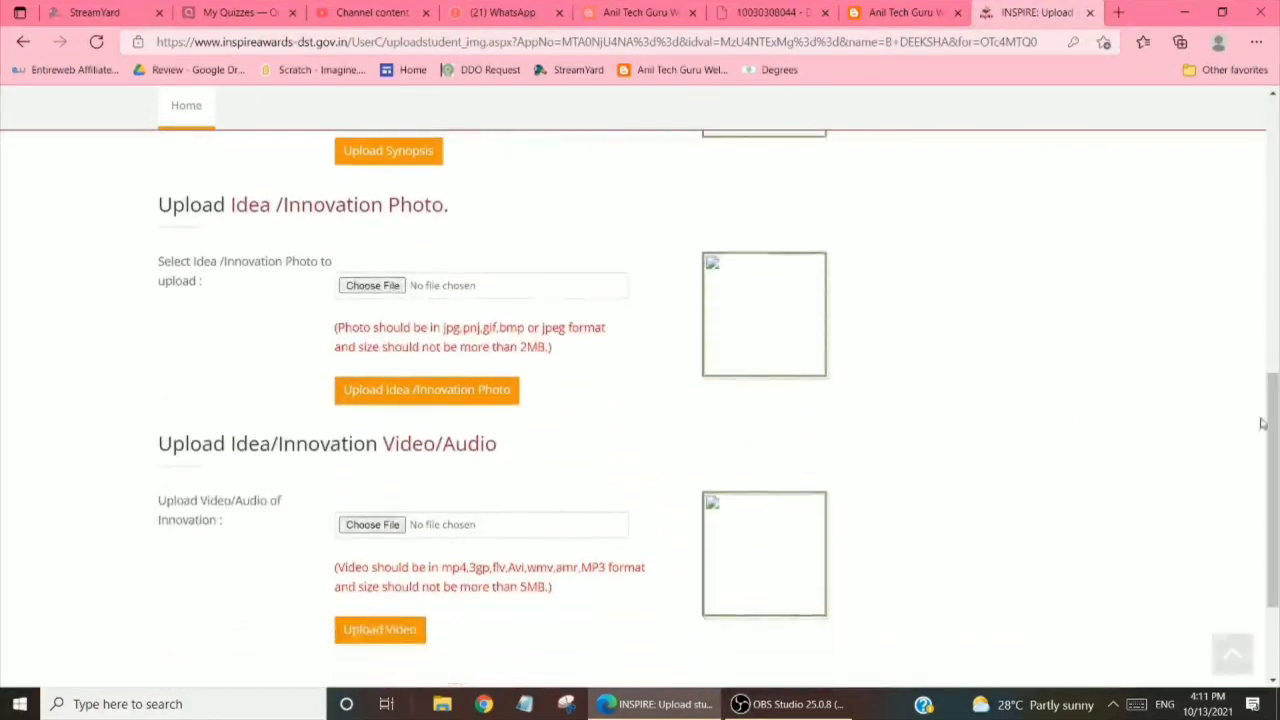
scroll(1276, 438, down, 2)
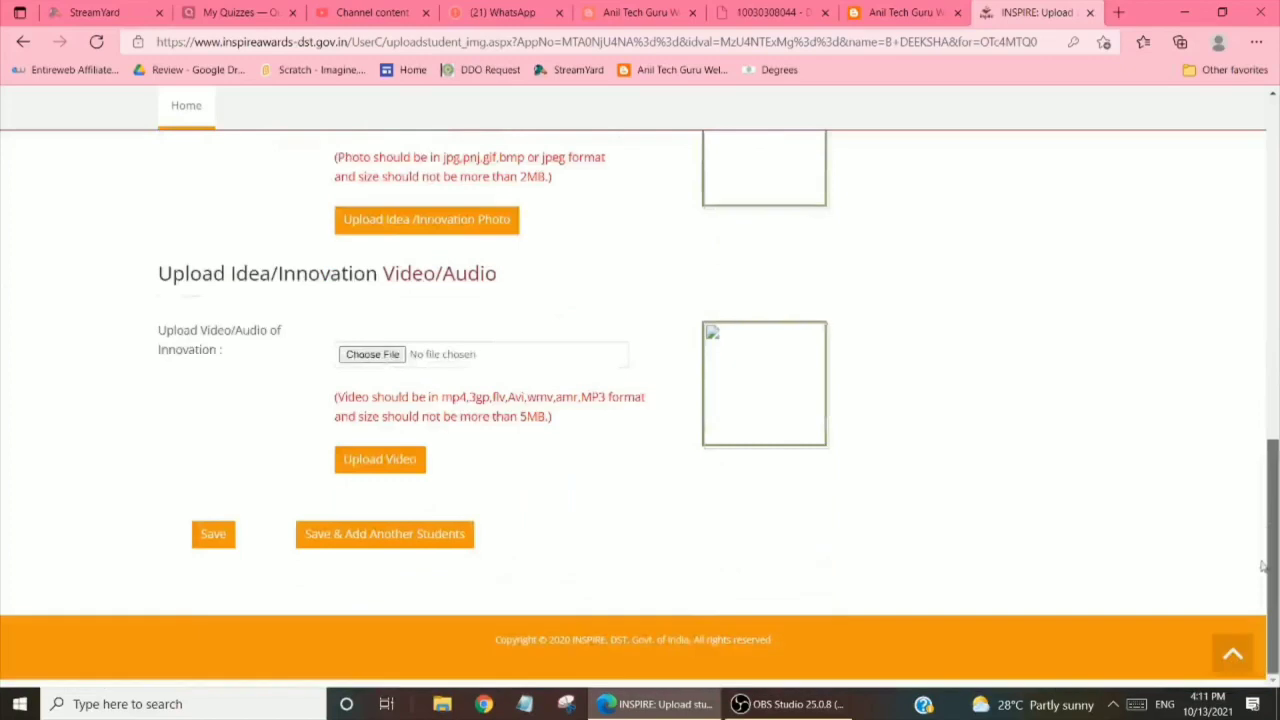
Set the synopsis language to English after the save warns it is missing
click(376, 540)
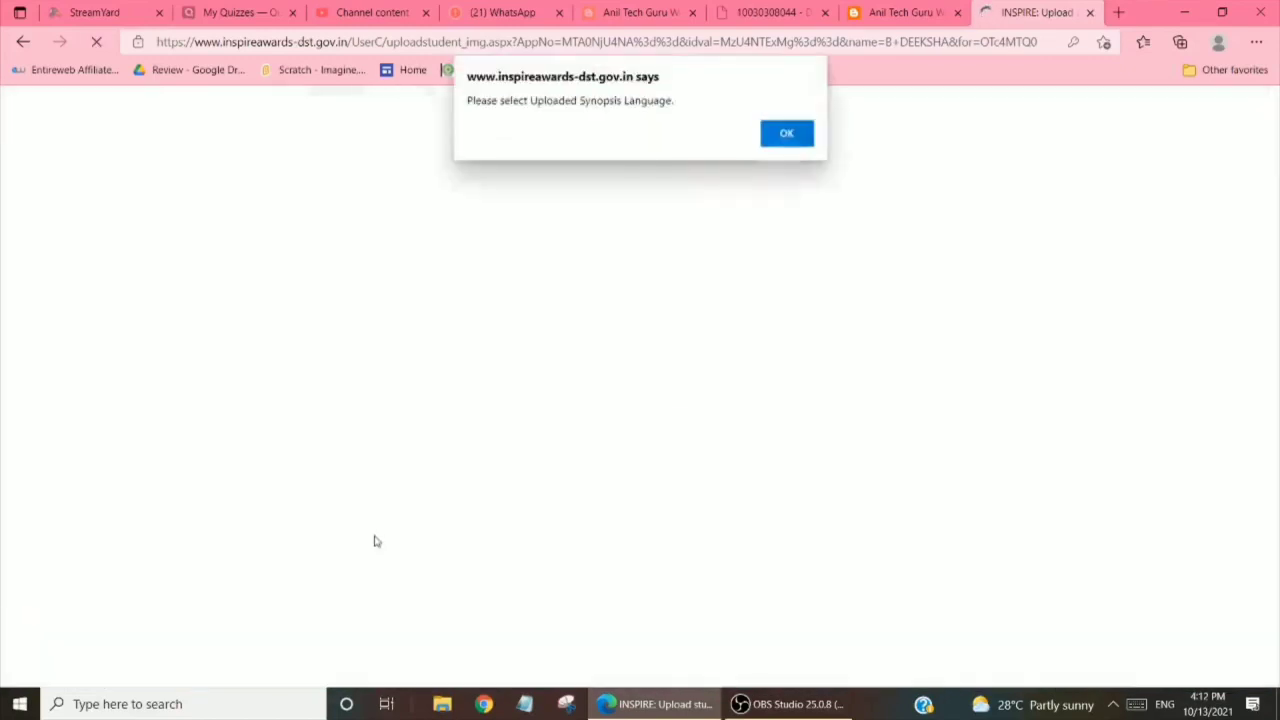
click(787, 135)
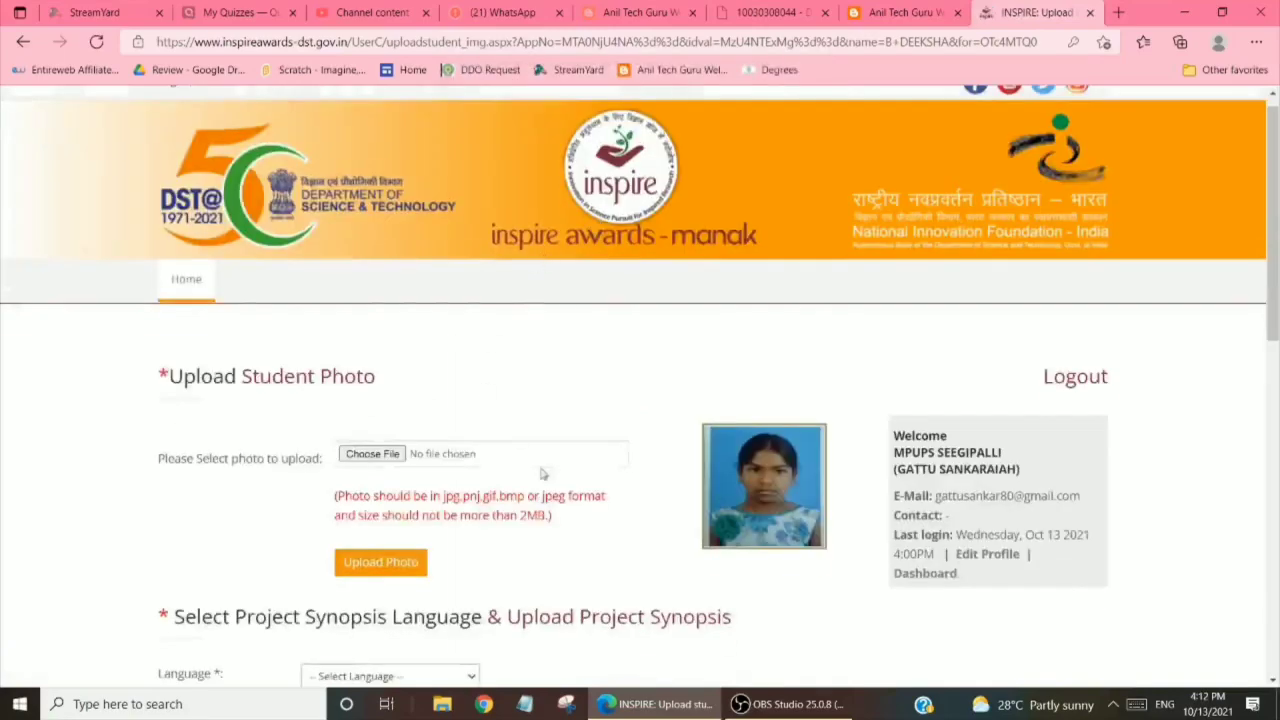
scroll(529, 477, down, 3)
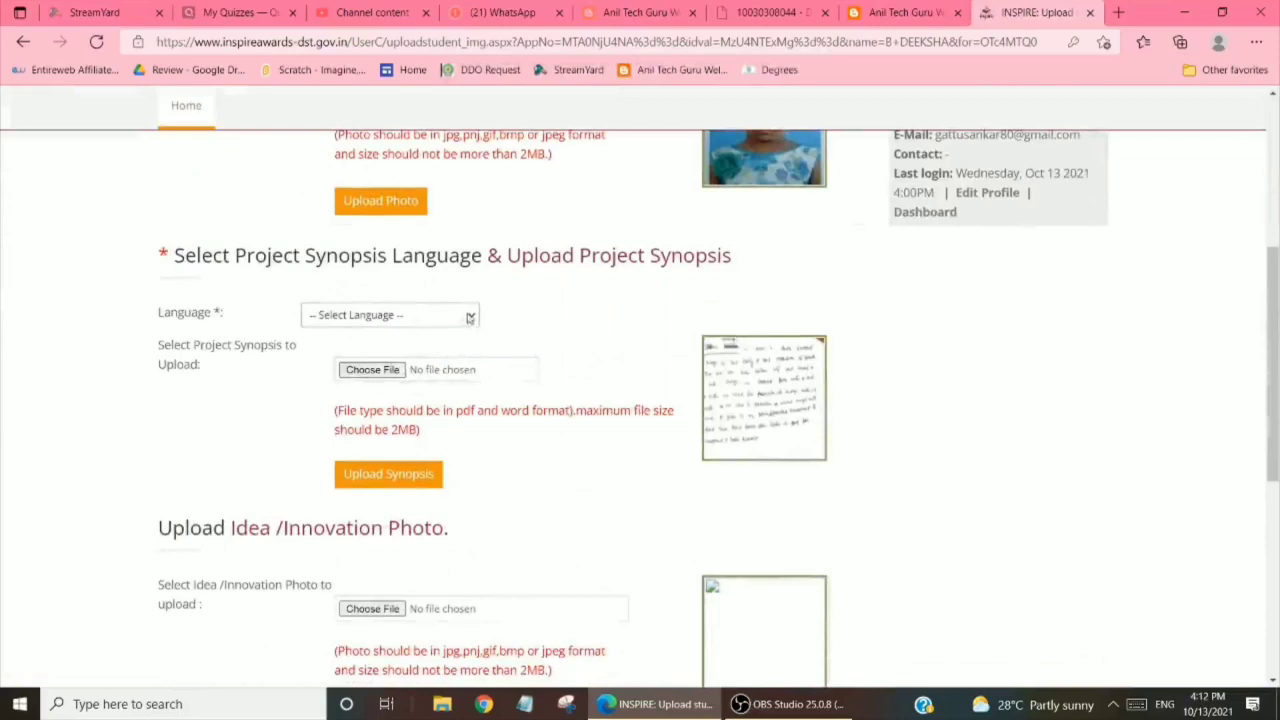
click(462, 318)
click(326, 365)
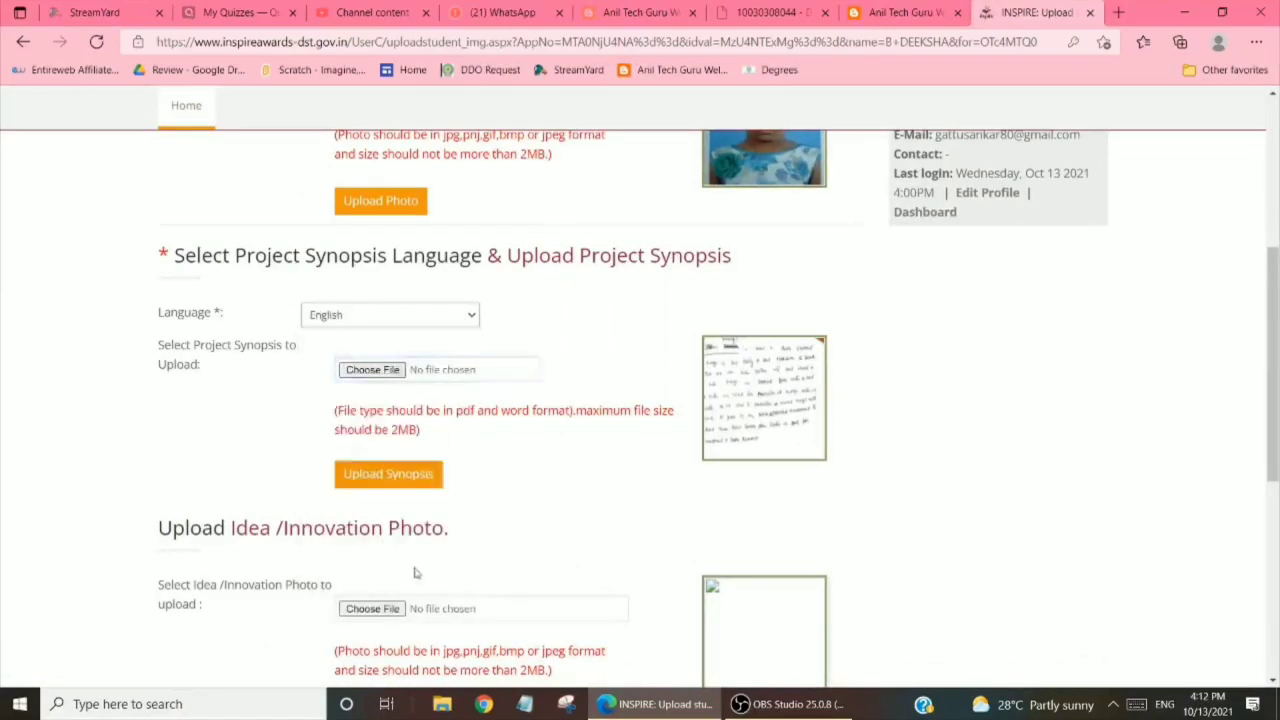
scroll(416, 568, up, 2)
scroll(425, 570, down, 6)
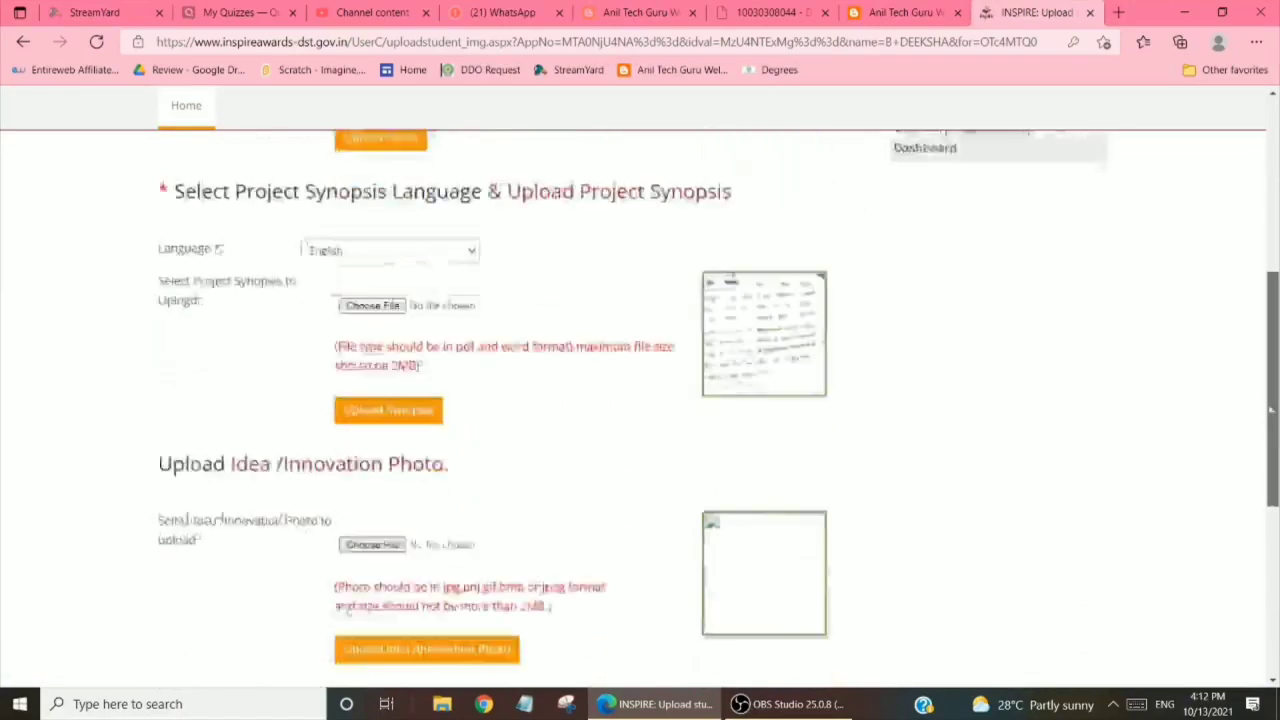
Save the student's uploads and return to the school's nominated students list
click(422, 573)
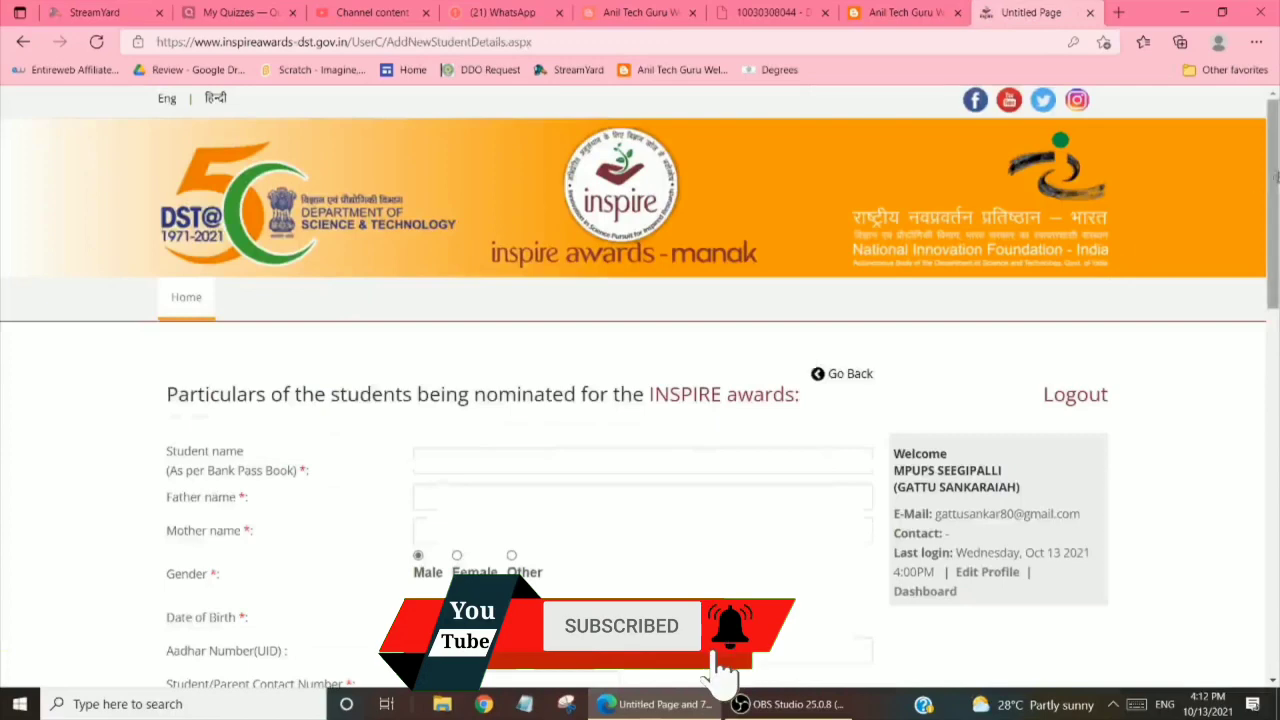
drag(1275, 172, 1274, 128)
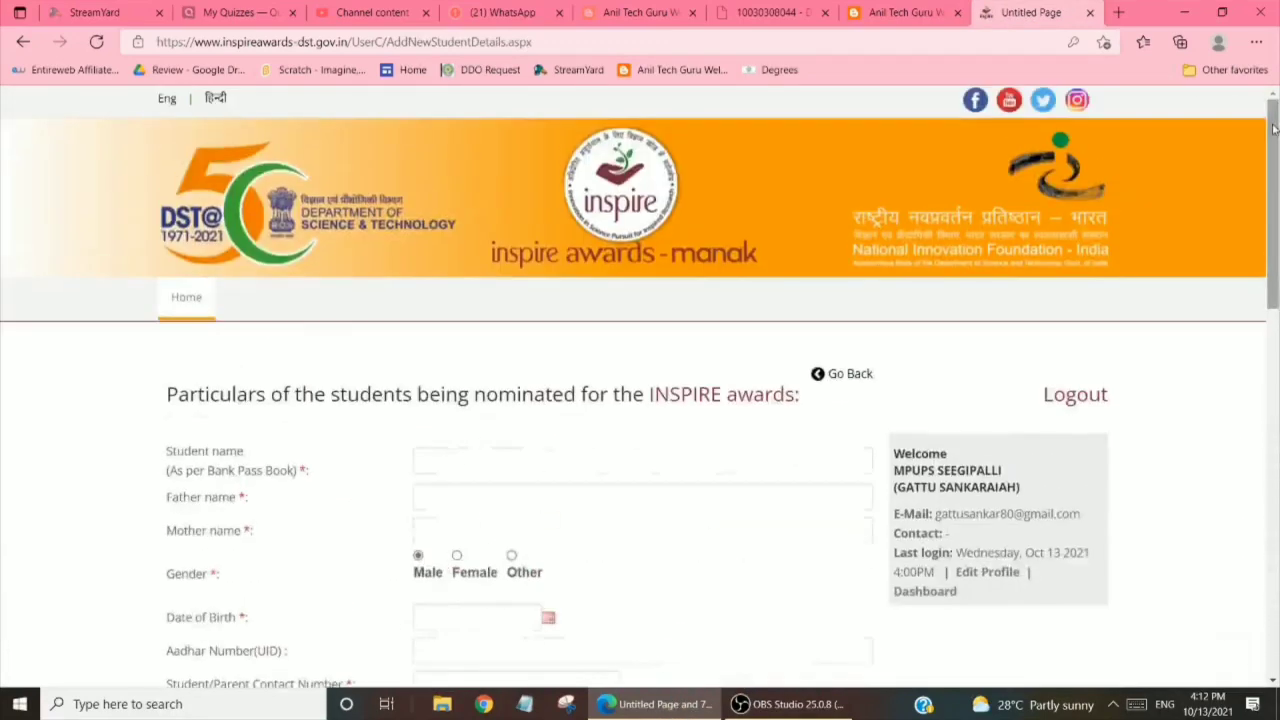
click(835, 376)
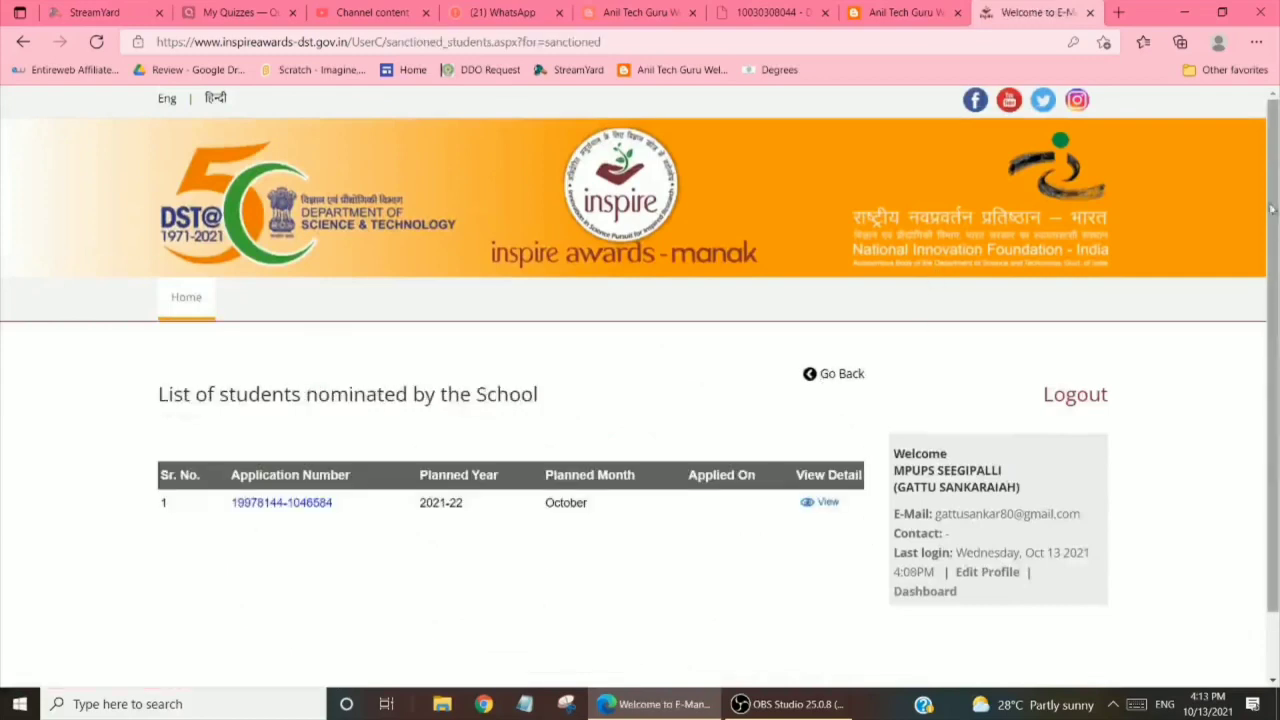
Open the school's nomination application and submit it to the District Authority
scroll(1228, 391, down, 1)
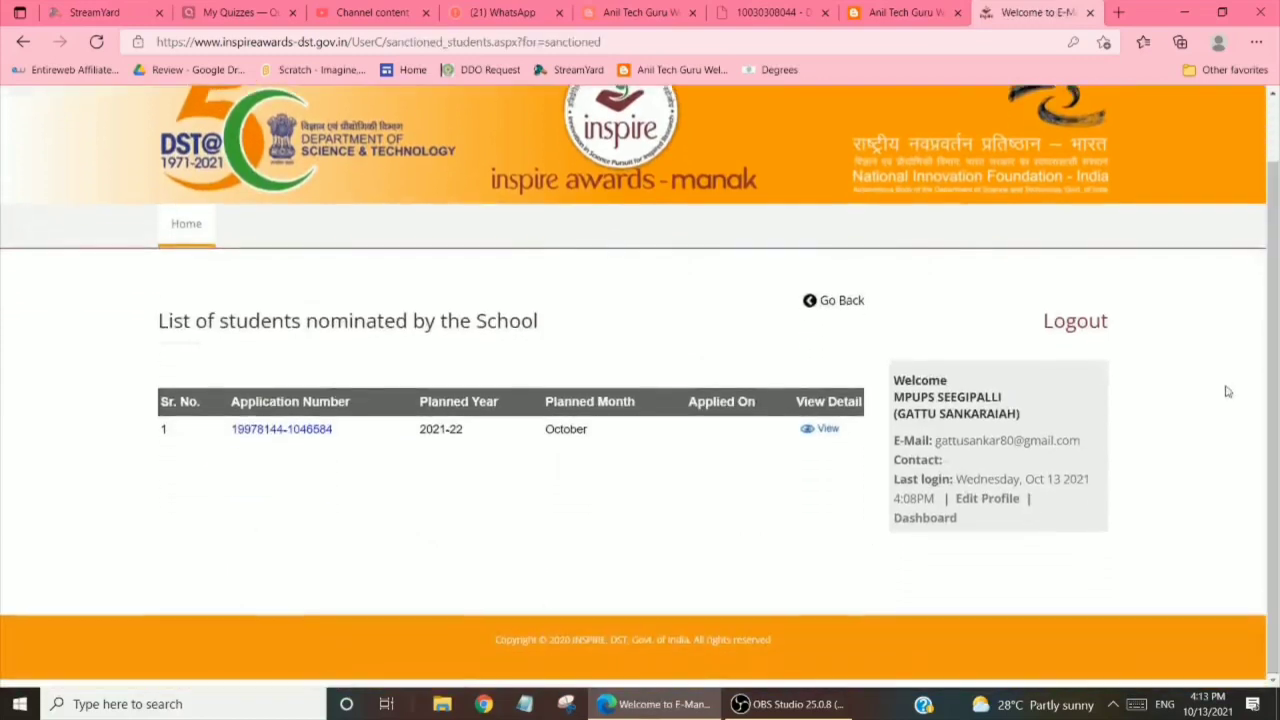
click(262, 428)
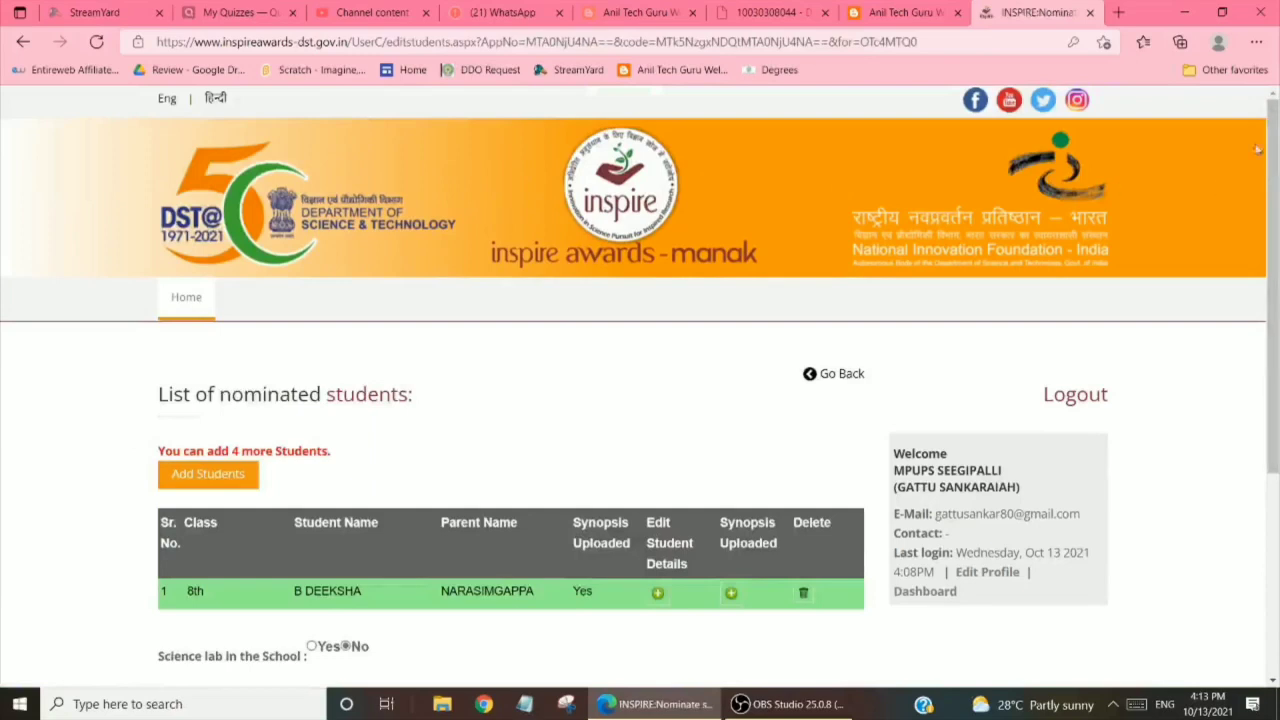
scroll(1276, 355, down, 3)
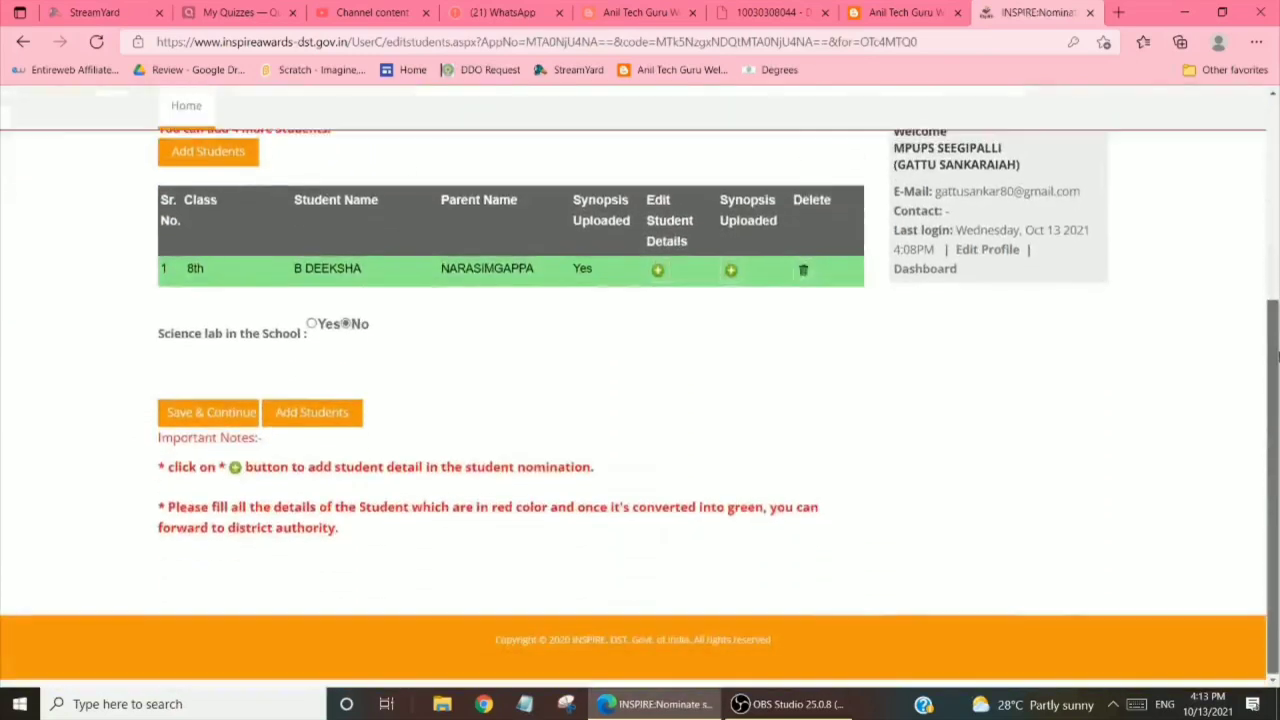
click(201, 422)
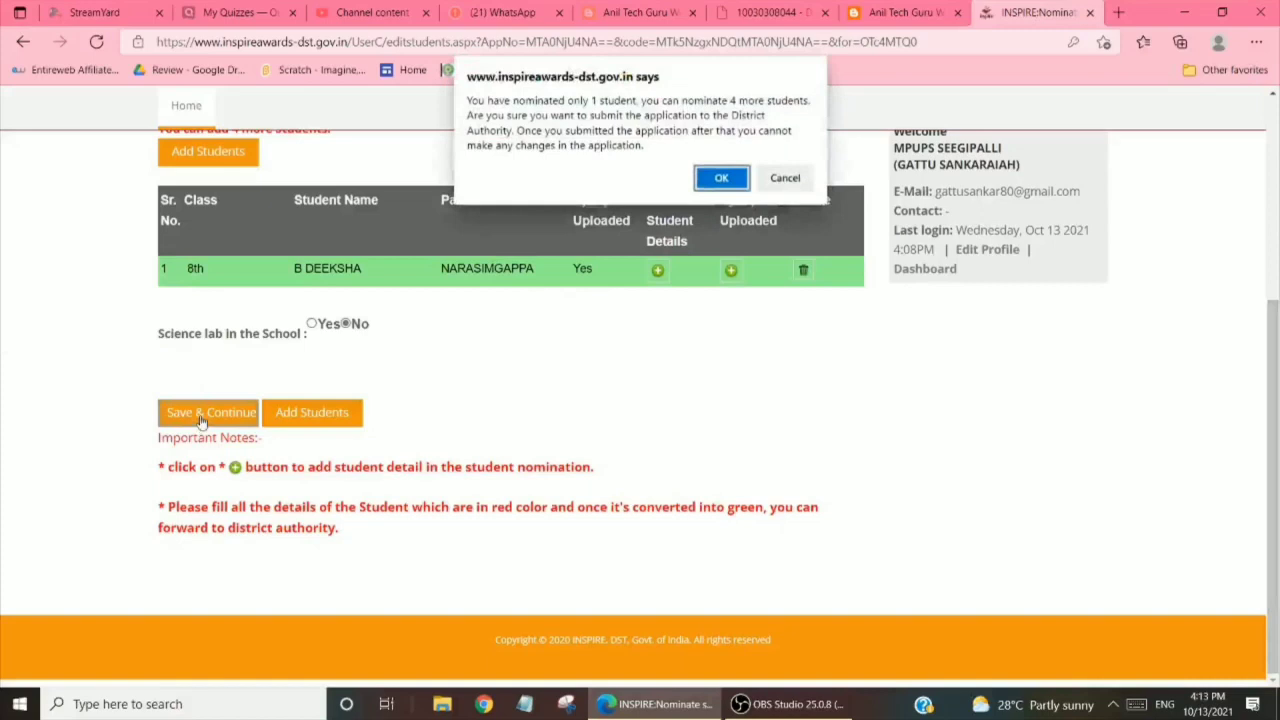
click(722, 180)
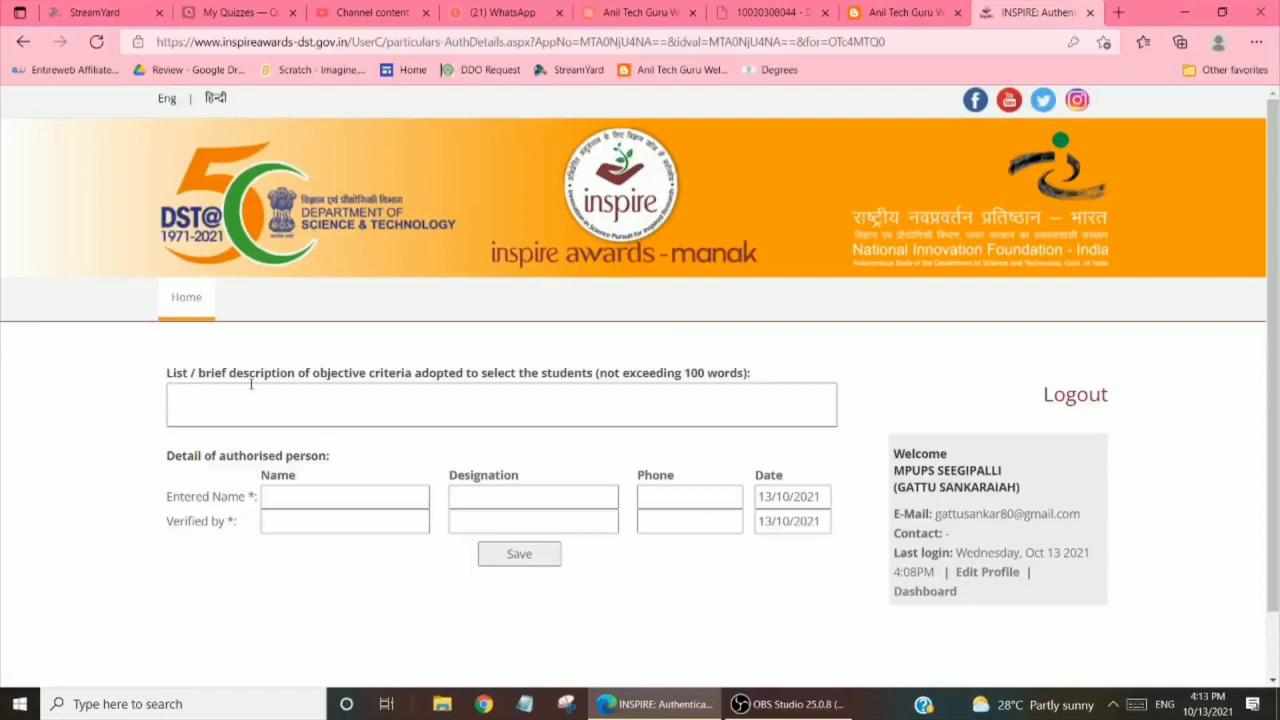
Enter 'ABOUT SOLAR ENERGY' as the selection criteria, plus the authorised person's name and designation 'SA PS'
click(251, 386)
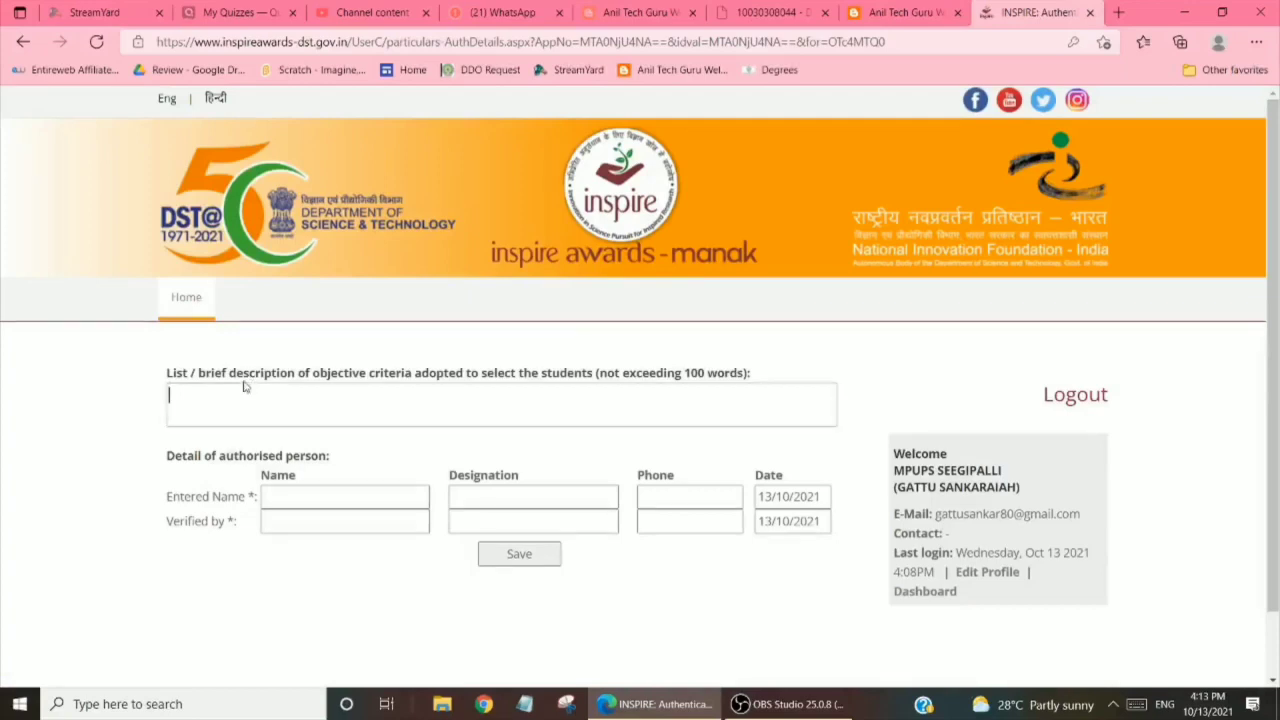
text(ABOUT SOLAR ENERGY)
click(281, 502)
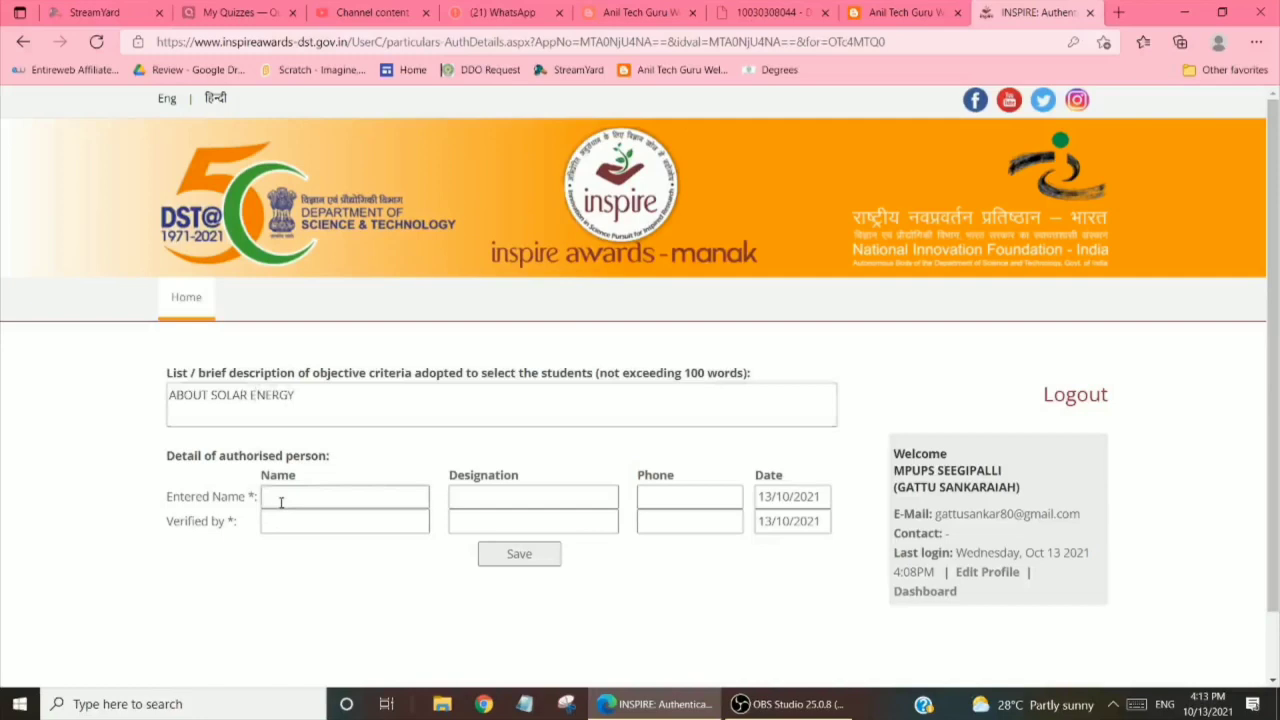
text(SANKARAIAH)
key(Tab)
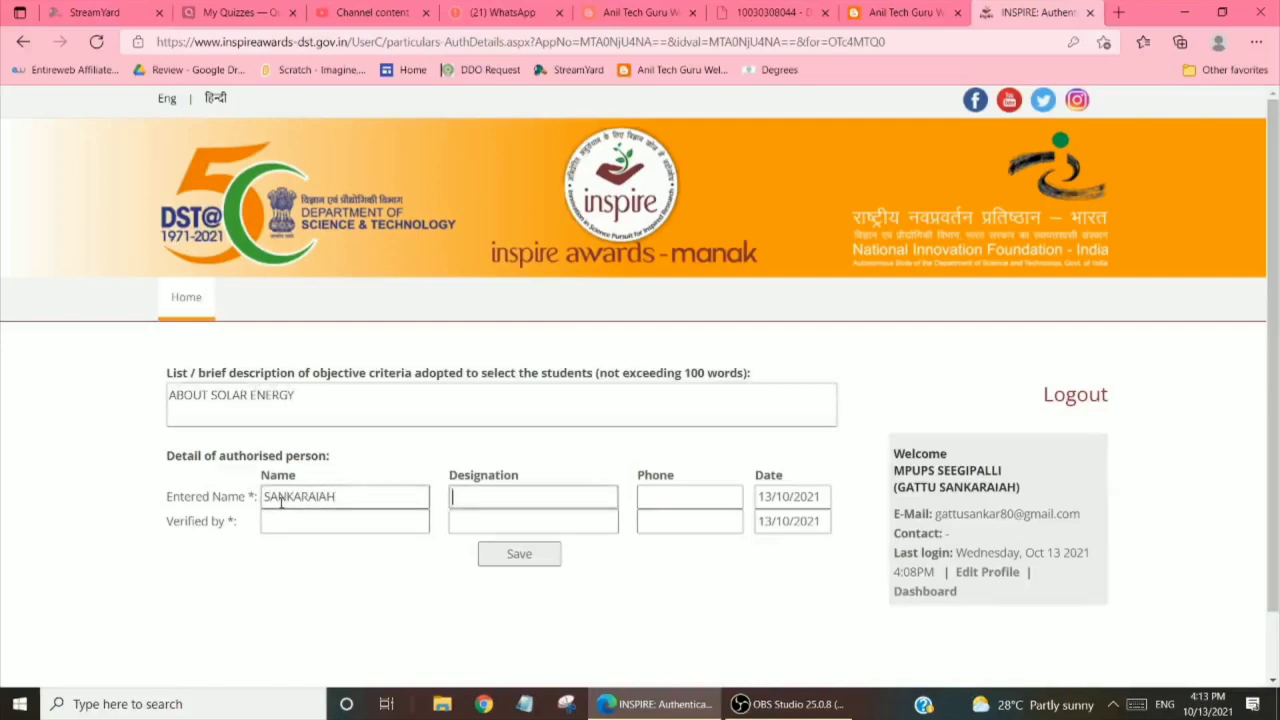
text(SA PS)
key(Tab)
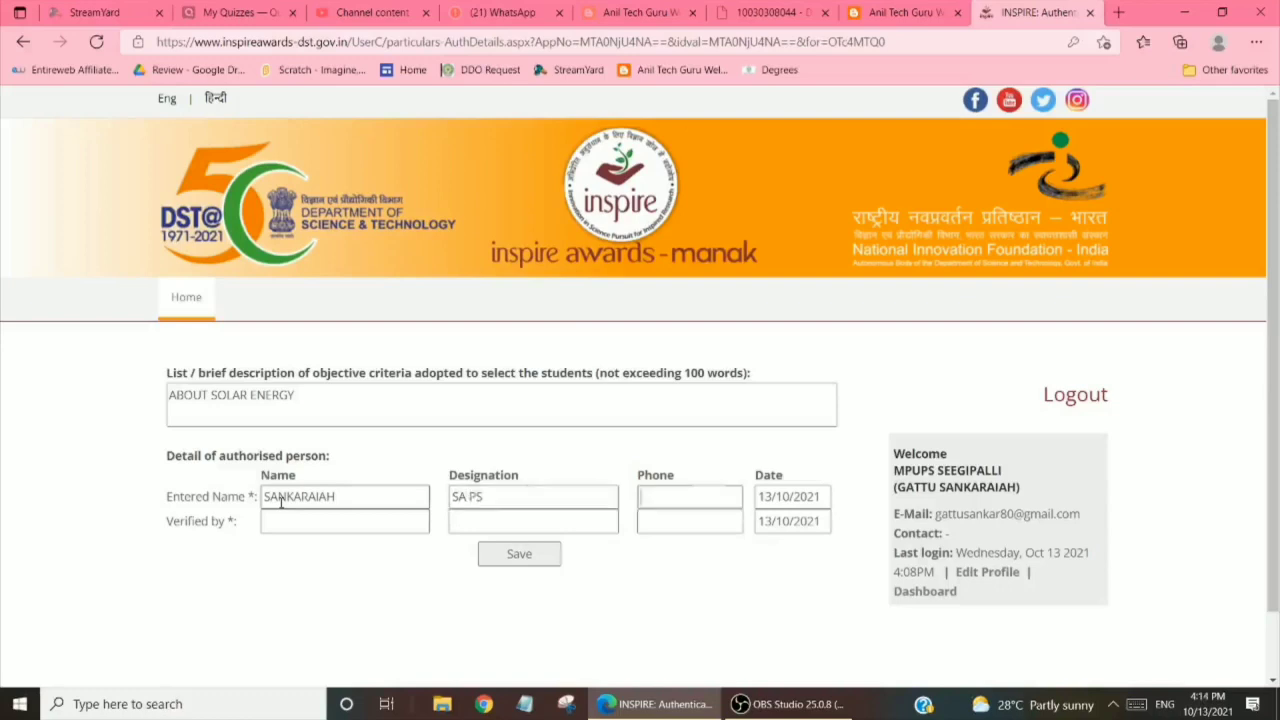